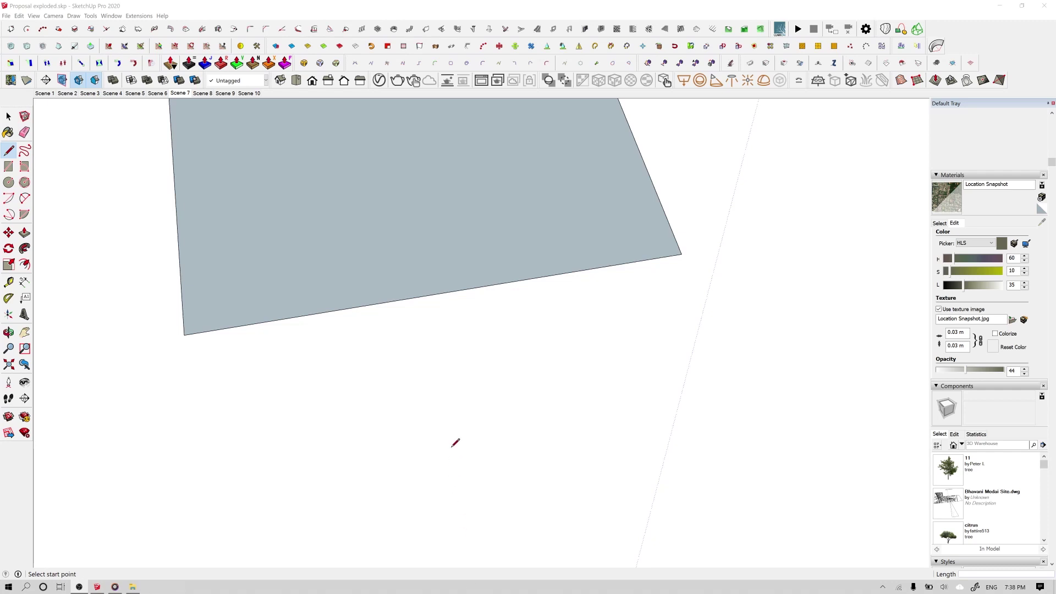
left_click(282, 391)
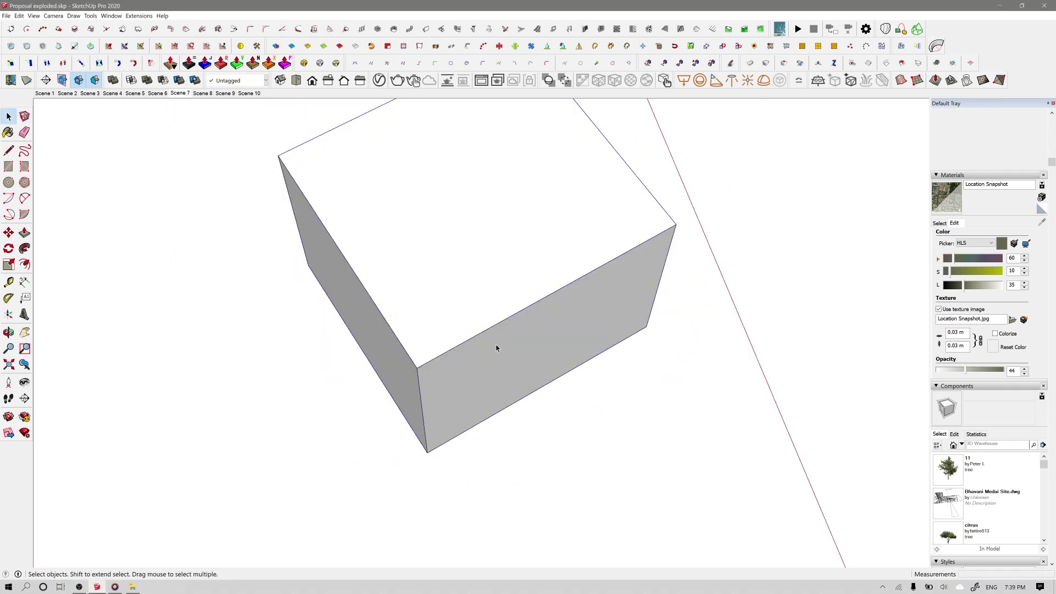
Step: Scale the rotated box along the red axis by a factor of about 0.5 from its front side
left_click(496, 346)
key("s")
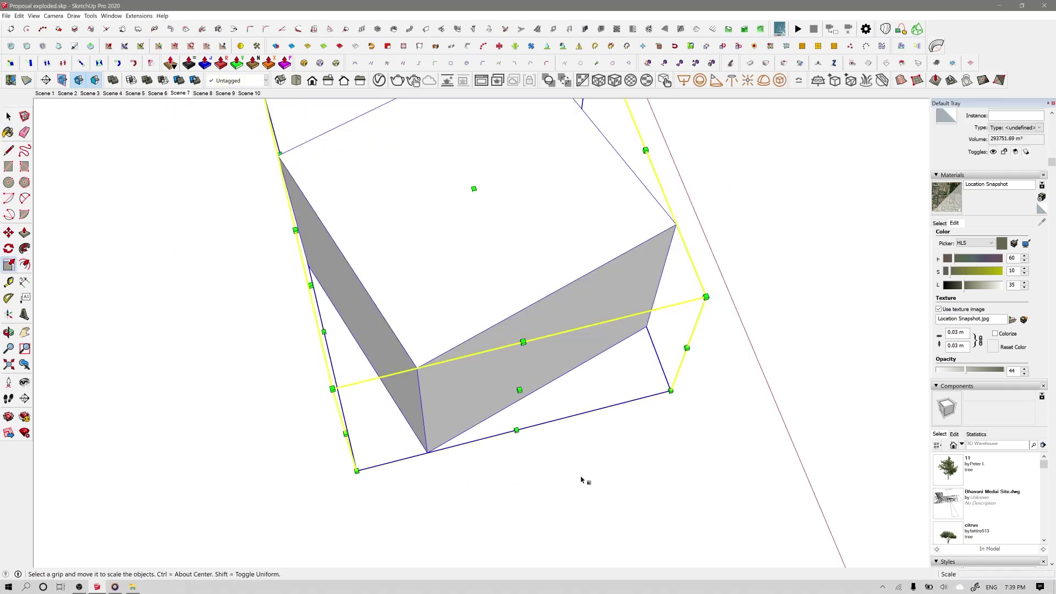
middle_click_drag(582, 479, 548, 430)
left_click_drag(529, 404, 504, 285)
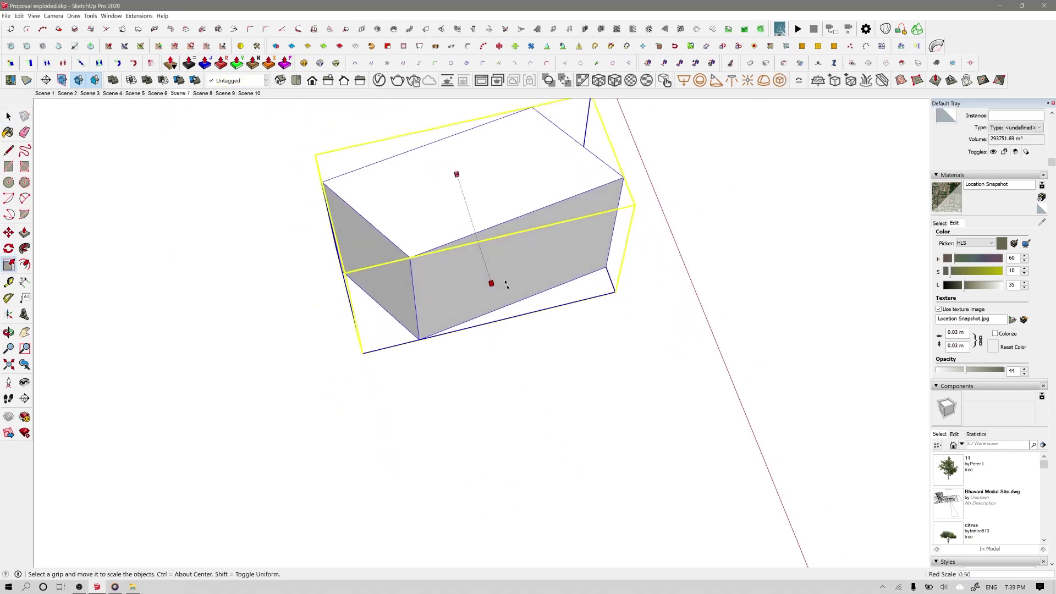
key("space")
left_click(572, 361)
middle_click_drag(572, 360, 555, 318)
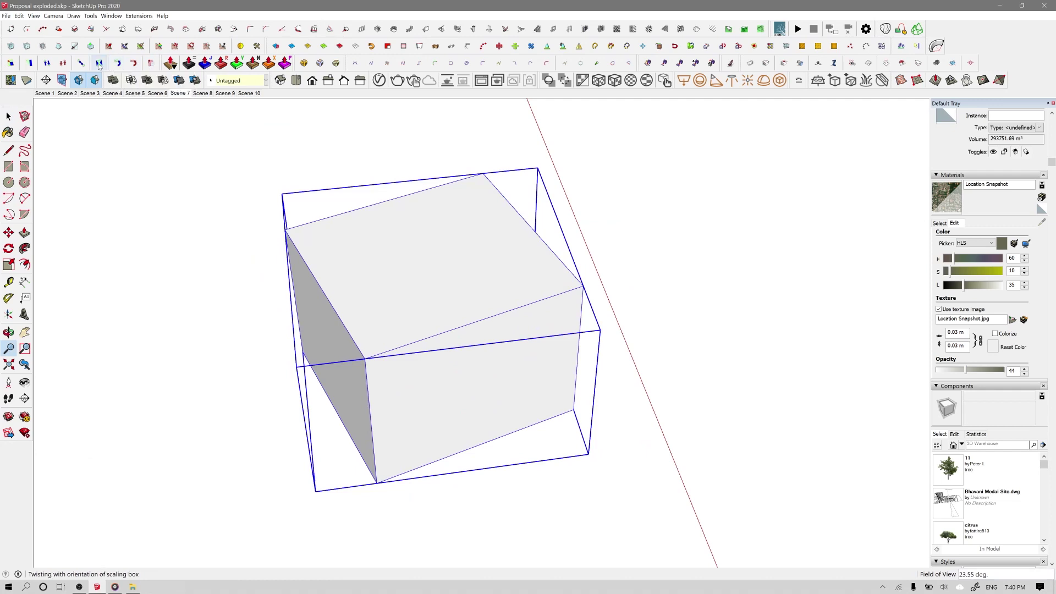
Step: Twist the rotated box from its top face with the FredoScale Box Twisting tool
left_click(99, 65)
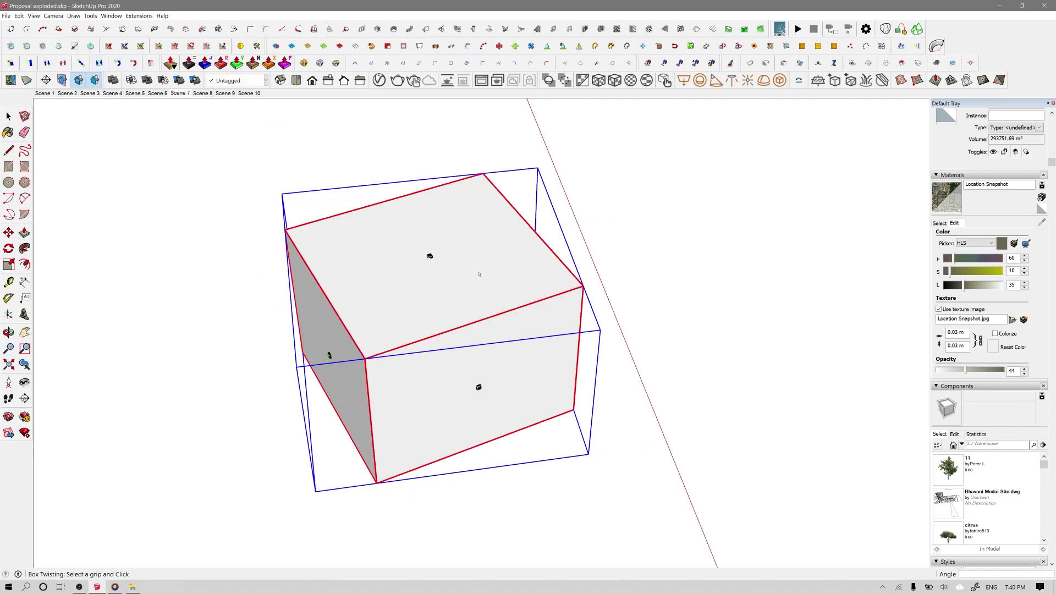
left_click(430, 256)
left_click(574, 285)
left_click(519, 342)
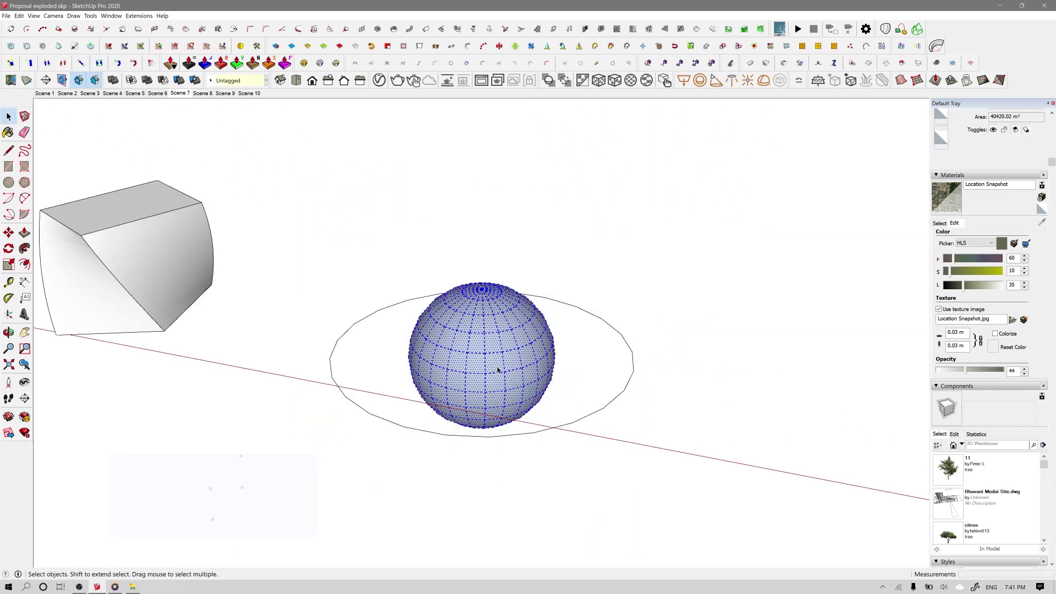
Step: Group the sphere's geometry and delete the large circle around it
key("ctrl+g")
left_click(603, 406)
key("Delete")
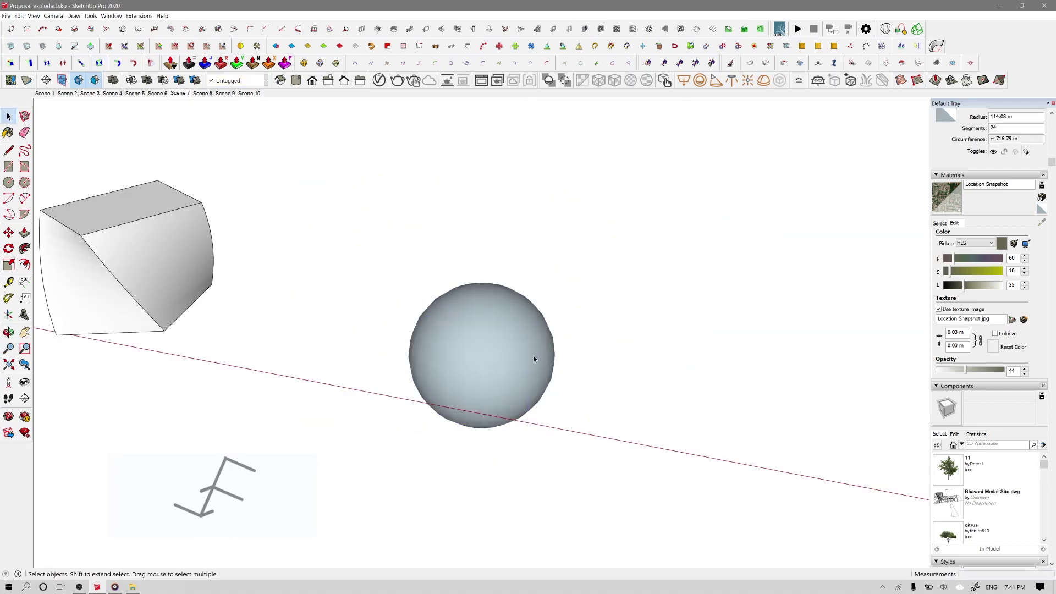
Step: Deform the sphere group by pulling a grip of its FredoScale bounding box outward
left_click(532, 357)
left_click(30, 63)
left_click_drag(552, 302, 621, 353)
key("space")
scroll(517, 379, "up", 5)
left_click(606, 382)
middle_click_drag(491, 395, 588, 407)
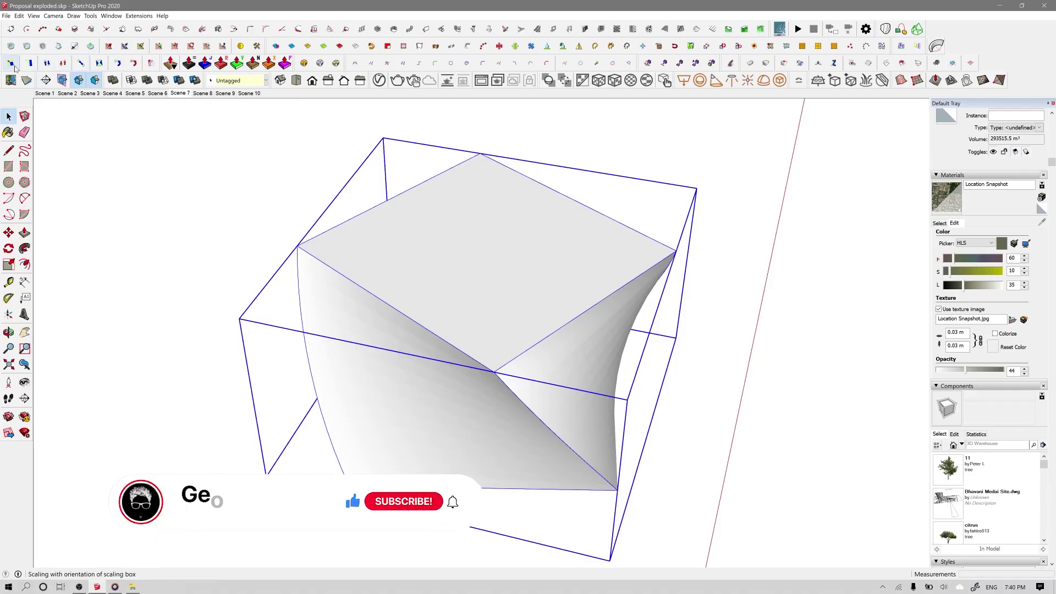
Step: Start FredoScale Box Scaling on the twisted box and cycle the orientation of its scaling box
left_click(12, 64)
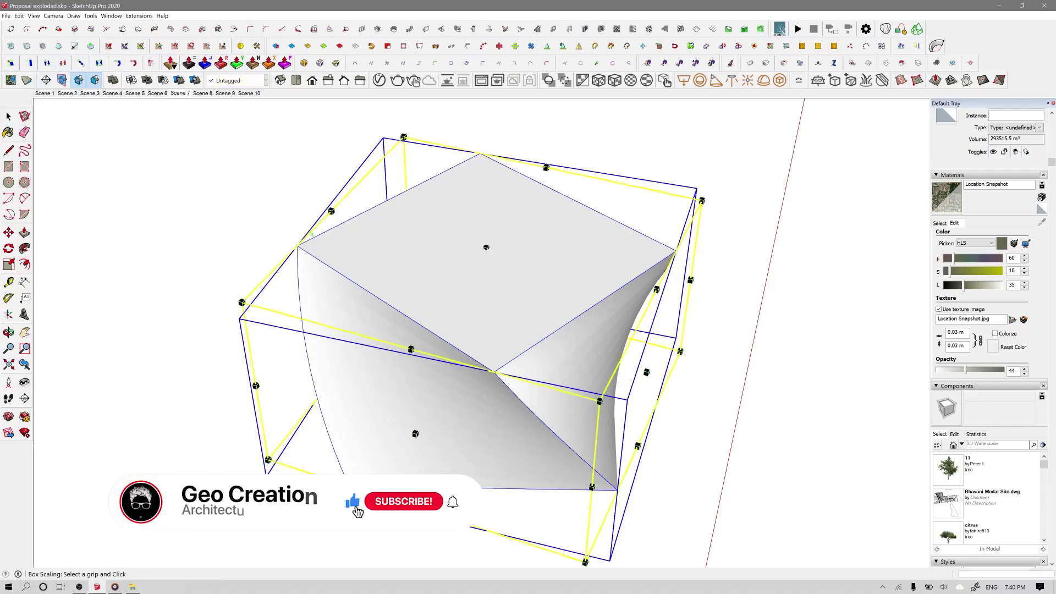
key("alt")
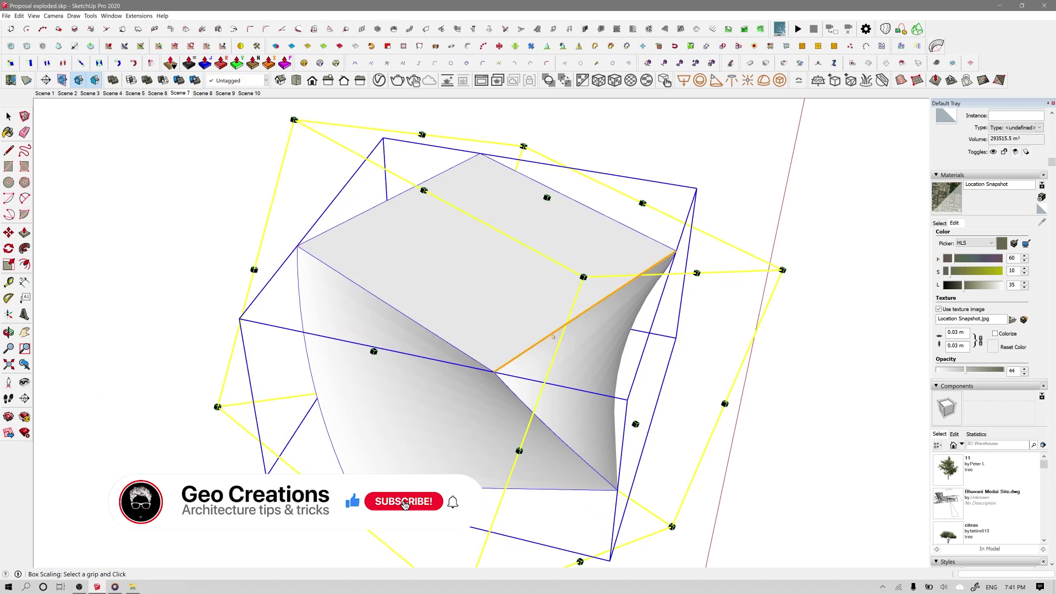
key("alt")
Step: Draw a closed four-sided face with sides about 2.5 m on the ground in front of the brick plaza, using the Line tool
scroll(483, 347, "down", 4)
middle_click_drag(482, 348, 519, 290)
scroll(514, 295, "up", 1)
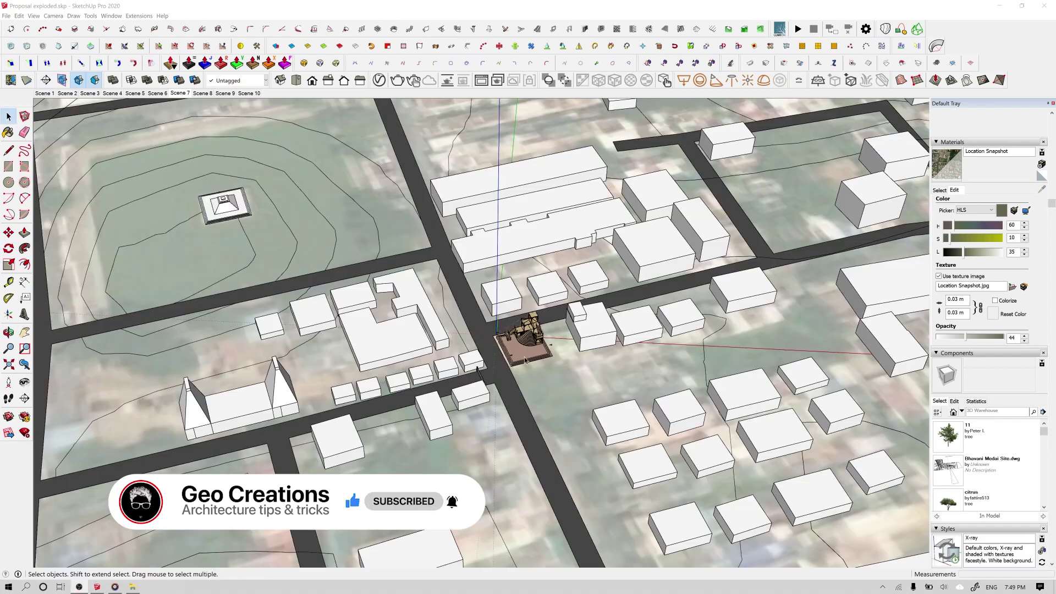
scroll(525, 361, "up", 8)
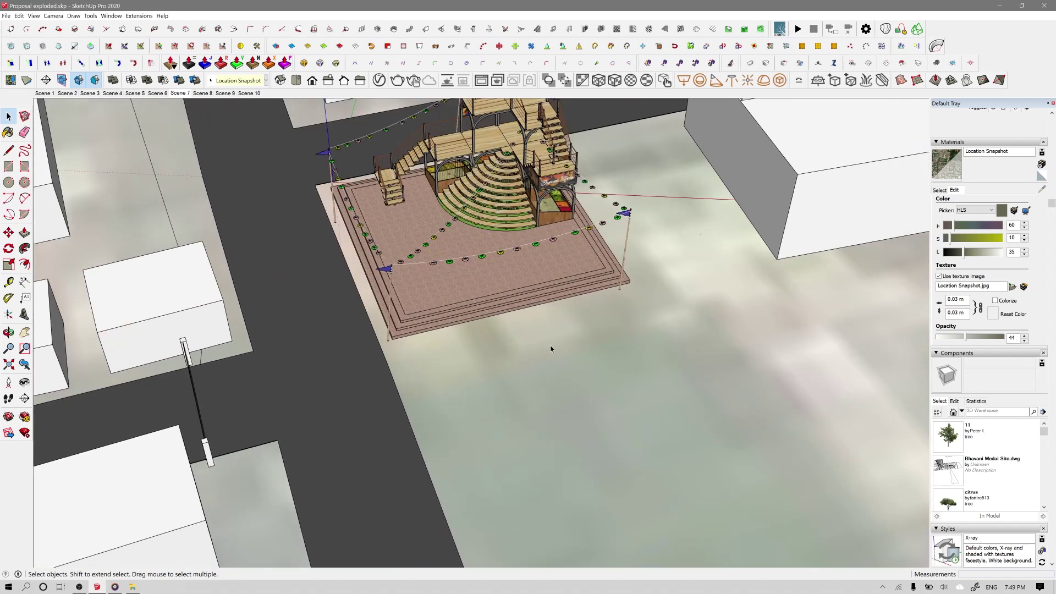
scroll(550, 348, "up", 2)
key("l")
left_click(479, 360)
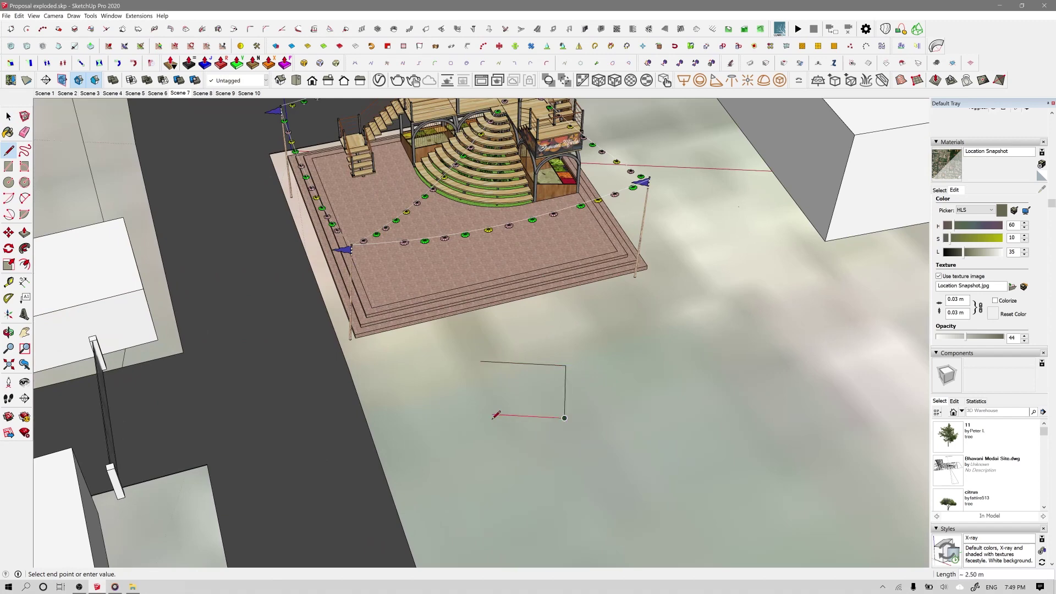
left_click(494, 363)
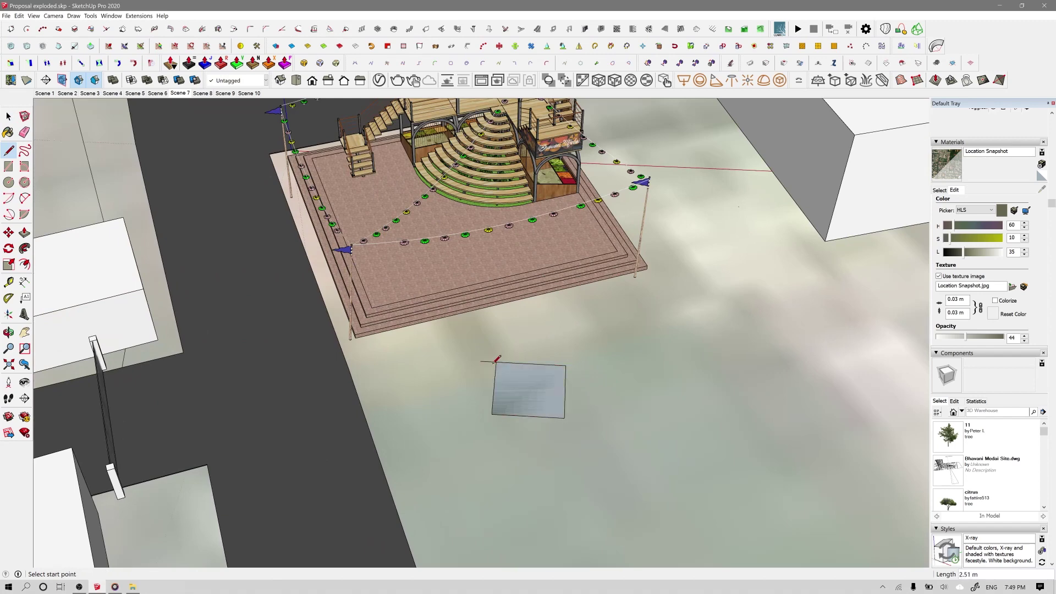
Step: Delete the line-drawn face and draw a rectangle on the ground in its place
mouse_move(486, 378)
middle_mouse_down()
mouse_move(495, 391)
mouse_move(349, 321)
mouse_move(354, 528)
mouse_move(395, 539)
middle_mouse_up()
scroll(423, 478, "down", 3)
scroll(434, 478, "up", 5)
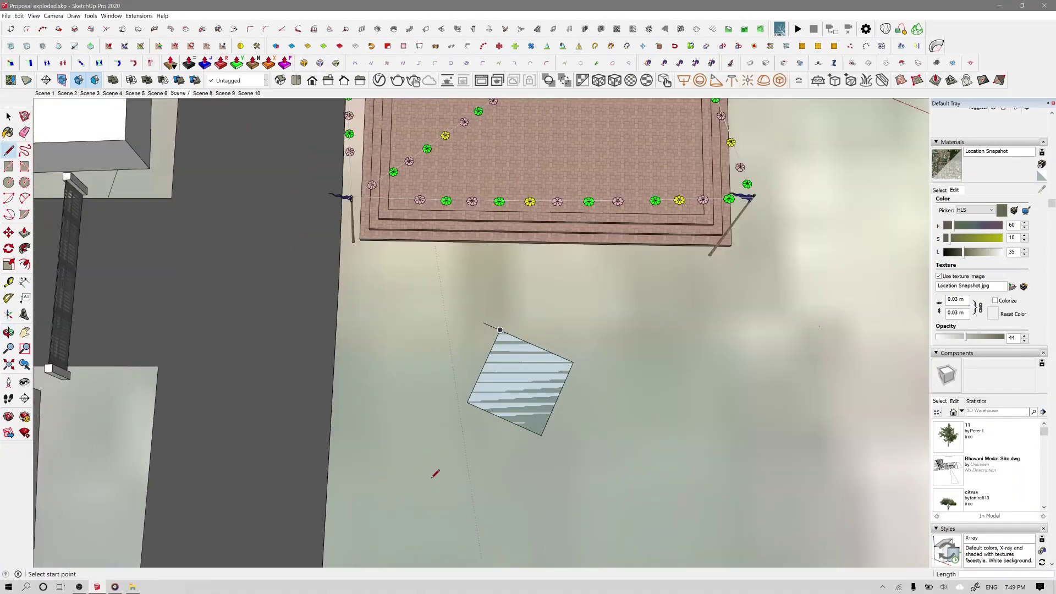
key("space")
triple_click(513, 393)
key("Delete")
key("r")
left_click(553, 296)
left_click(604, 417)
key("space")
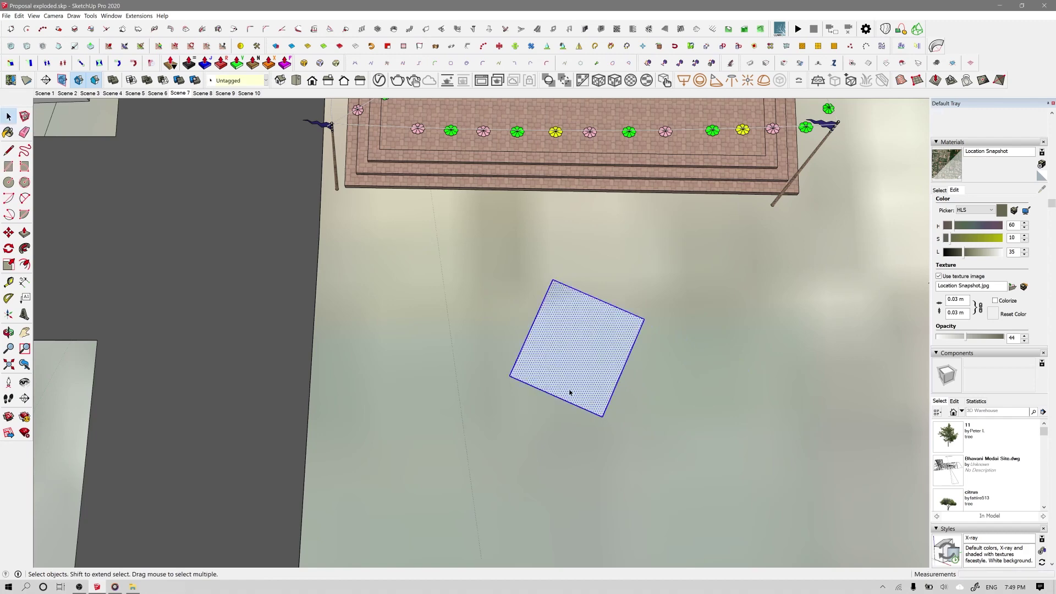
Step: Move the rectangle by its lower corner onto the front corner of the plaza's inner outline
key("m")
left_click(601, 418)
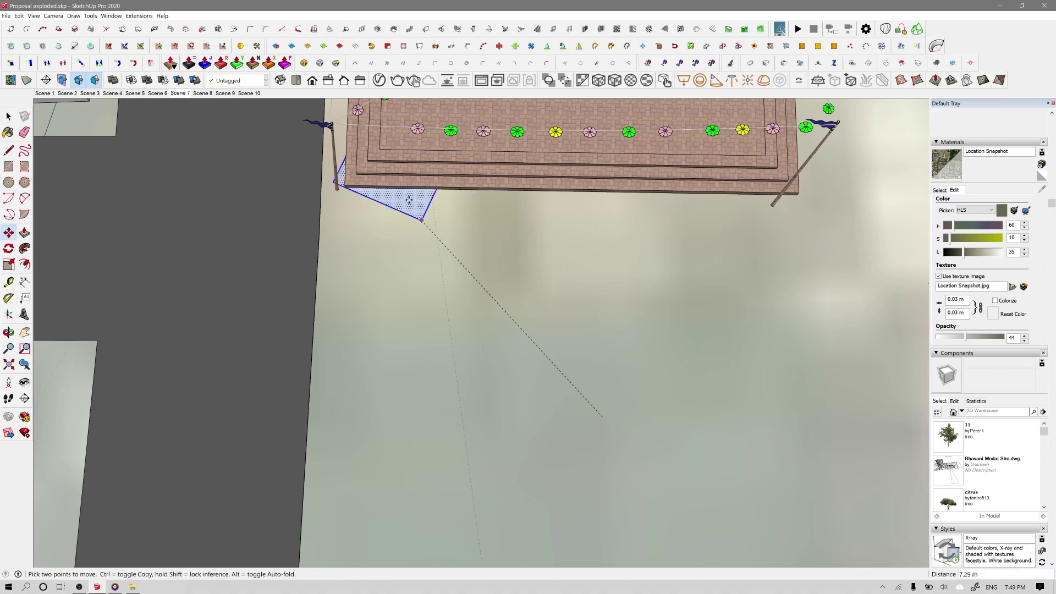
scroll(423, 200, "up", 3)
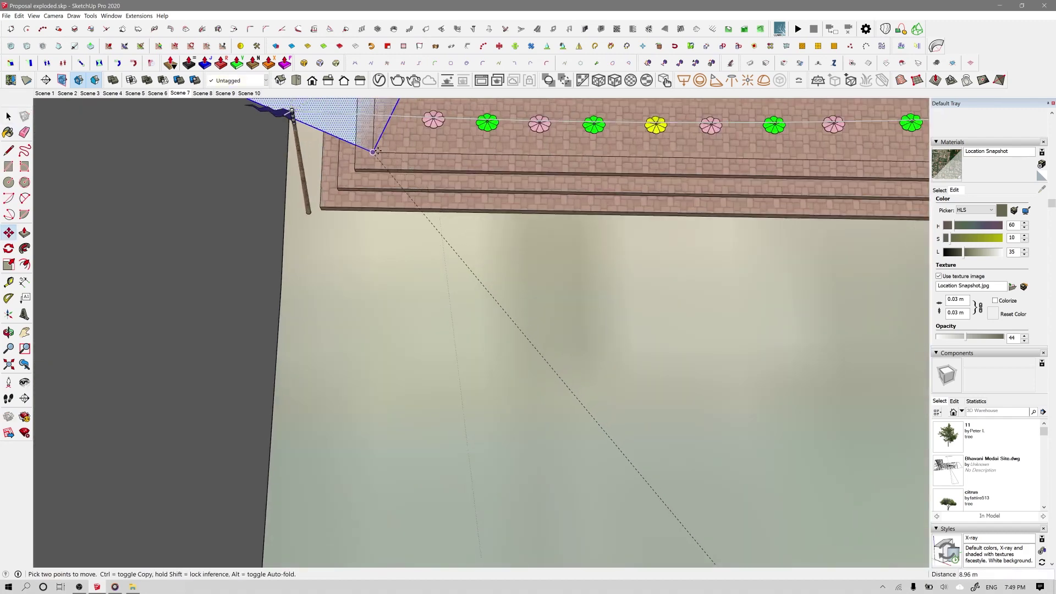
left_click(375, 151)
scroll(376, 150, "up", 2)
middle_click_drag(377, 146, 347, 170, "shift")
Step: Rotate the rectangle about its plaza-corner vertex so its edges line up with the plaza steps
key("q")
left_click(384, 245)
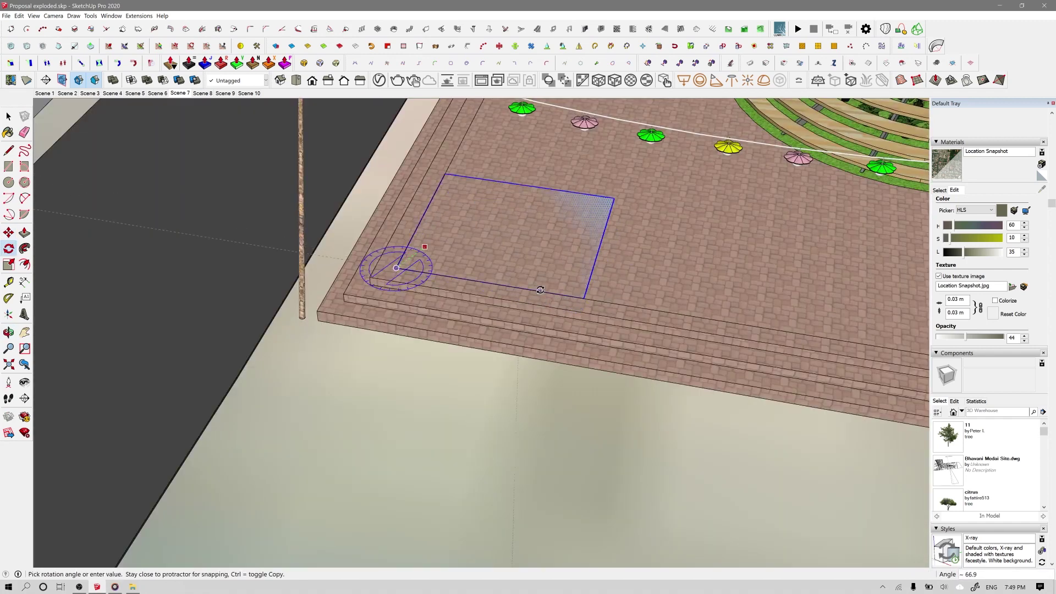
scroll(413, 237, "up", 1)
middle_click_drag(412, 237, 448, 258)
Step: Align the drawing axes to the rectangular face on the plaza with Align Axes
key("space")
left_click(515, 240)
right_click(517, 240)
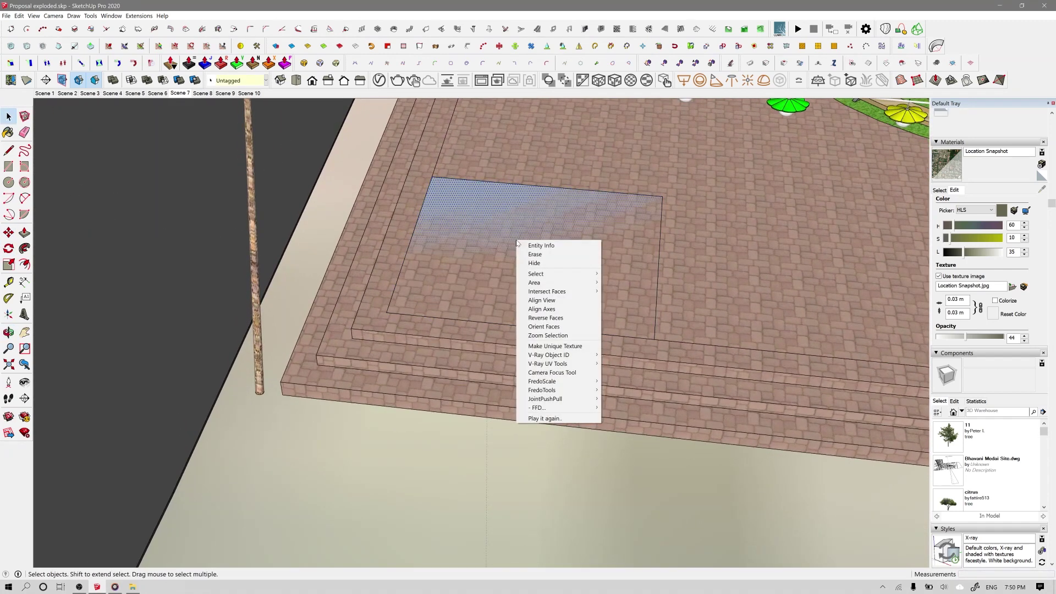
left_click(547, 309)
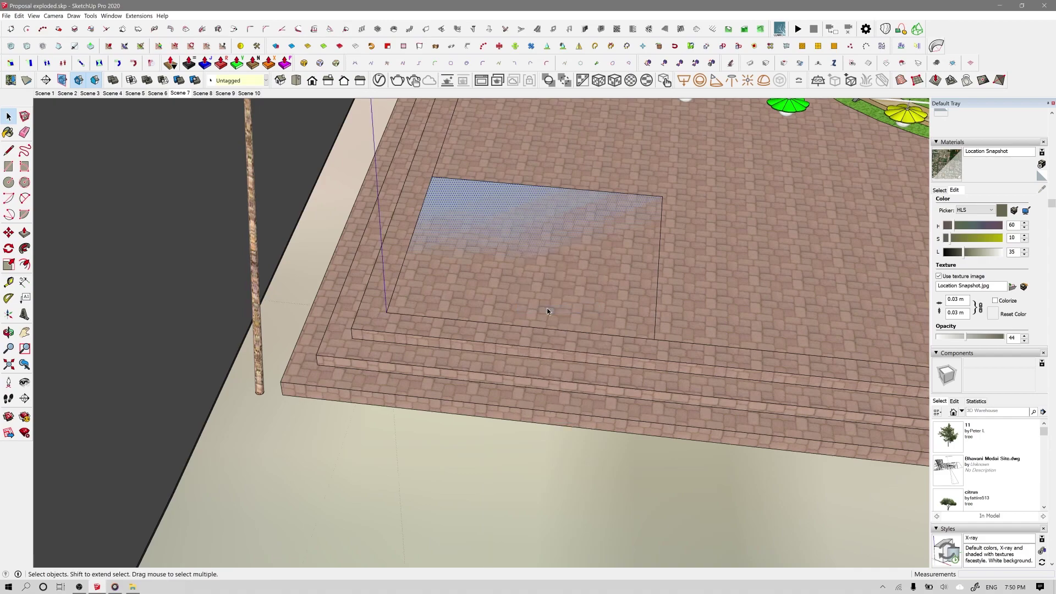
Step: Draw a closed rectangular face about 3 m wide along the realigned axes on the ground in front of the plaza
scroll(426, 284, "down", 3)
middle_click_drag(426, 285, 606, 305)
scroll(489, 297, "down", 3)
scroll(475, 298, "up", 4)
mouse_move(474, 299)
middle_mouse_down()
mouse_move(320, 422)
mouse_move(303, 343)
middle_mouse_up()
scroll(303, 343, "down", 2)
middle_click_drag(627, 389, 414, 319)
mouse_move(430, 387)
middle_mouse_down()
mouse_move(502, 391)
mouse_move(444, 399)
middle_mouse_up()
key("l")
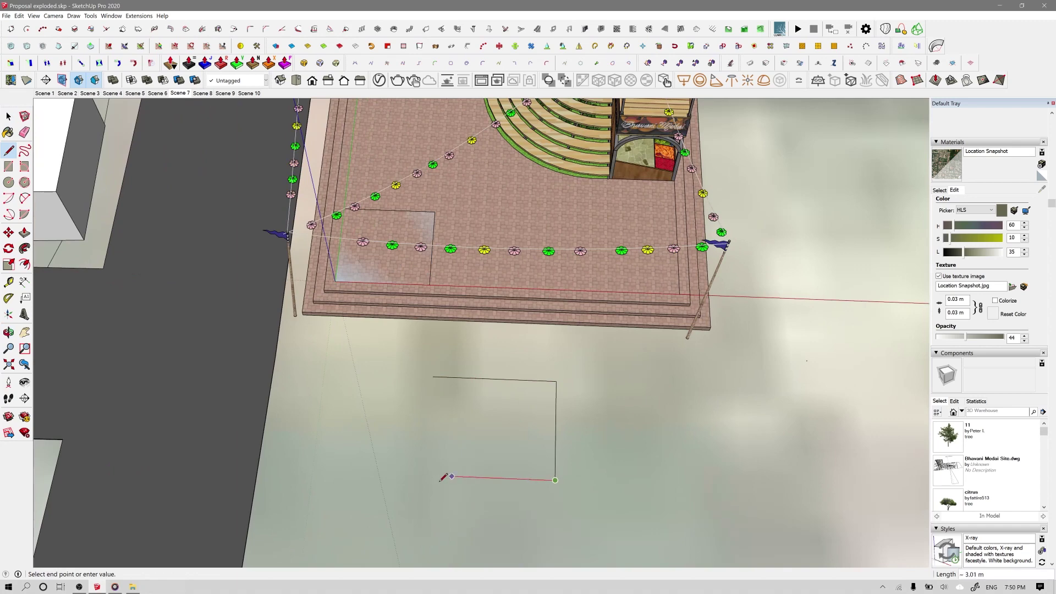
left_click(439, 377)
key("space")
left_click(485, 398)
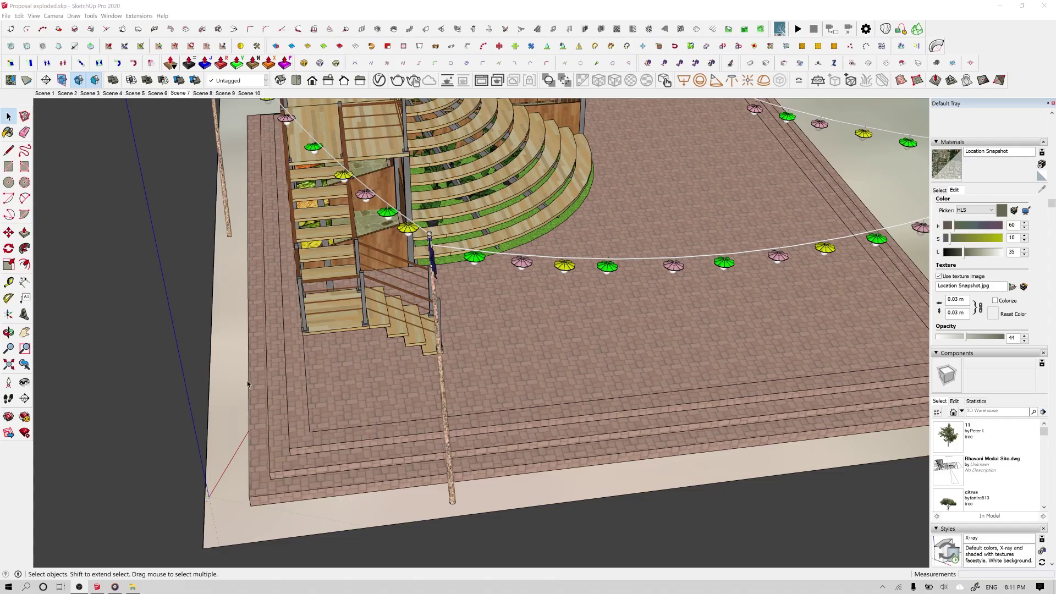
Step: Place the drawing axes' origin at the outer bottom corner of the brick plaza, aligning red and green with its edges
left_click(10, 317)
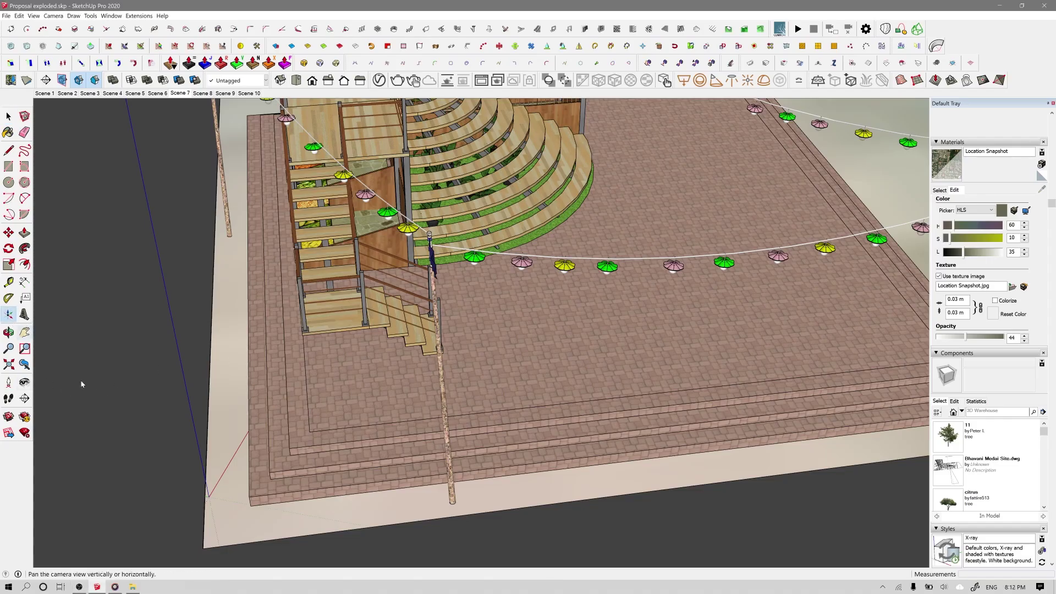
scroll(264, 479, "up", 8)
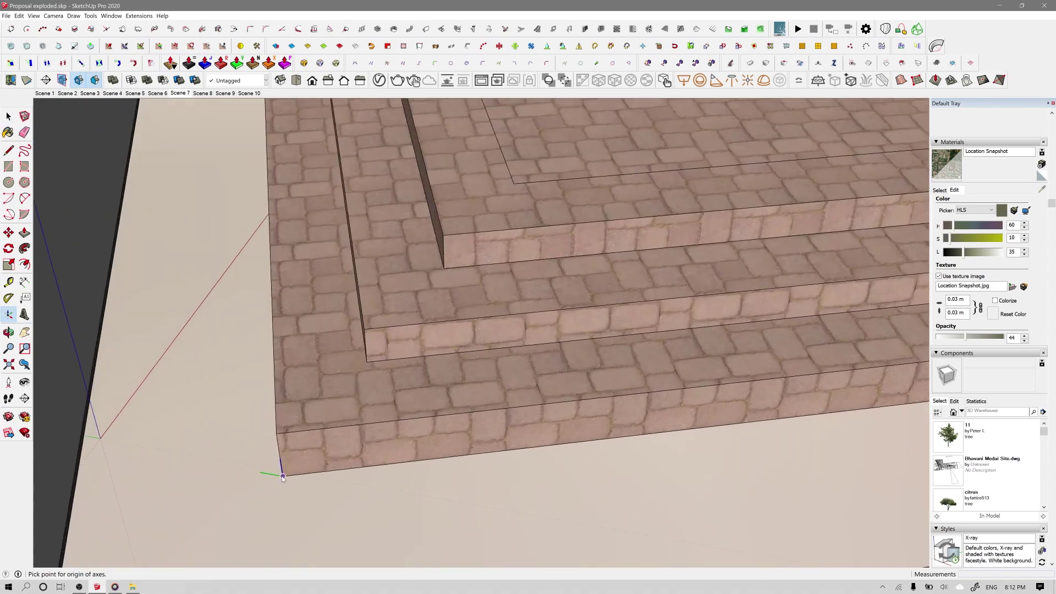
left_click(306, 476)
middle_click_drag(305, 476, 311, 505)
left_click(301, 509)
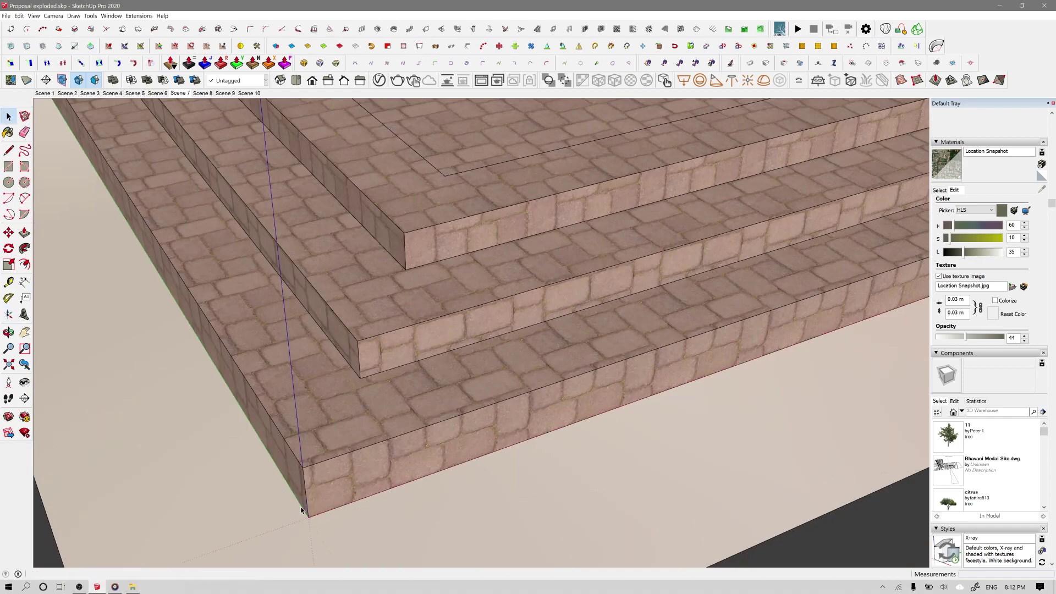
scroll(342, 479, "down", 10)
left_click(486, 441)
left_click(578, 364)
key("space")
scroll(539, 429, "up", 1)
middle_click_drag(566, 413, 703, 350)
scroll(690, 367, "up", 1)
key("ctrl+z")
key("ctrl+z")
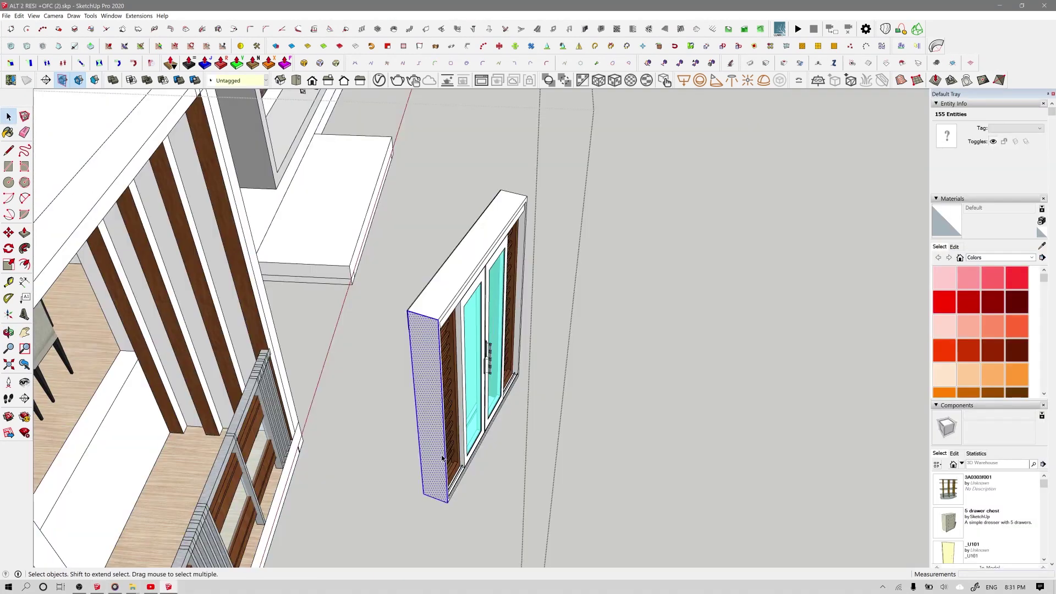
Step: Make a component from the connected geometry of the freestanding louvred door unit
triple_click(471, 413)
right_click(443, 257)
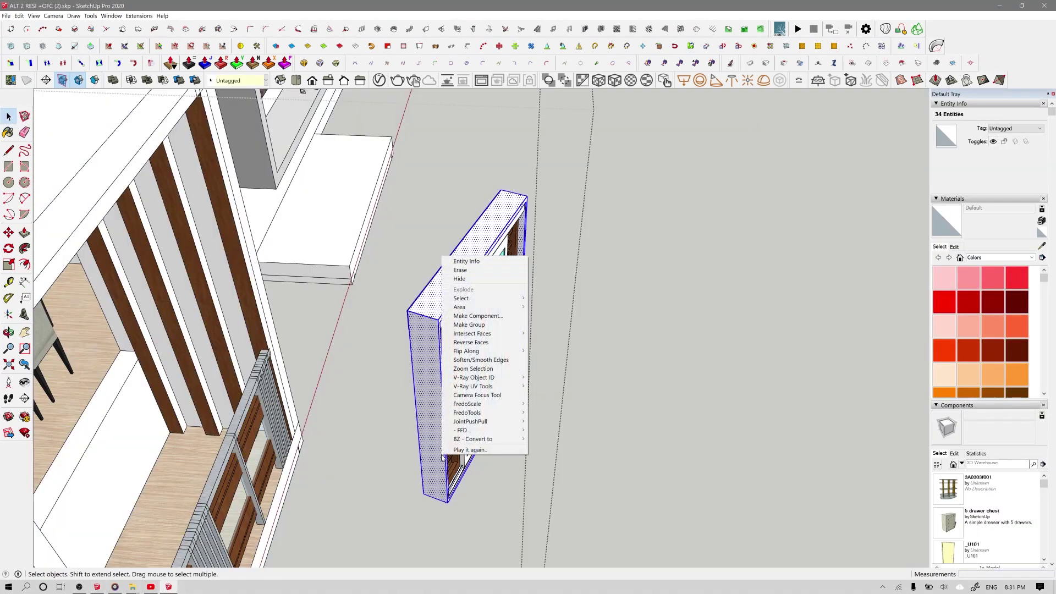
left_click(473, 316)
left_click(536, 395)
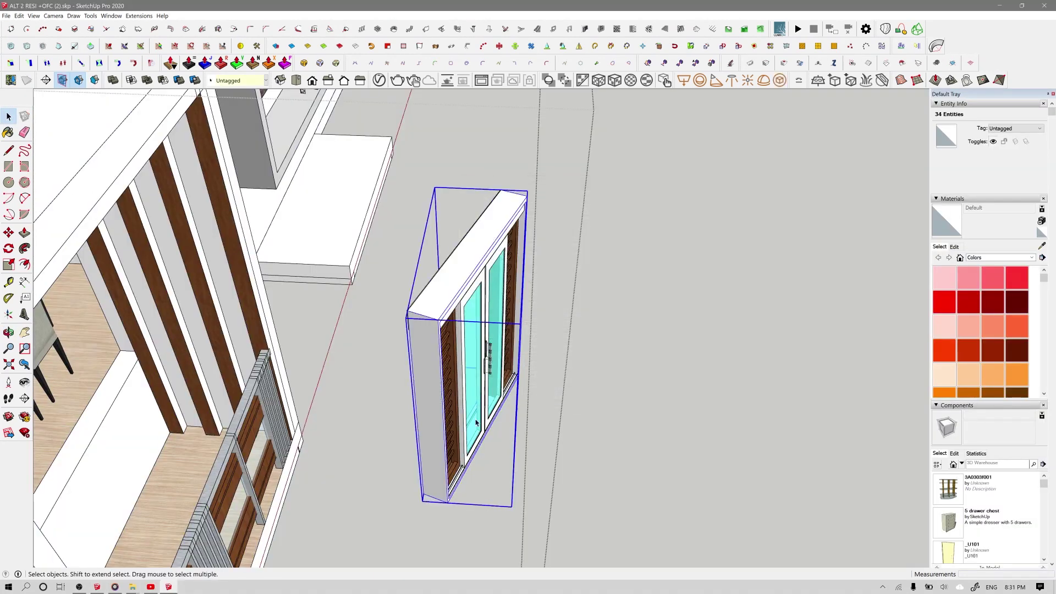
Step: Move the louvred door component by its lower corner onto the white low wall of the house opening
middle_click_drag(520, 358, 372, 348)
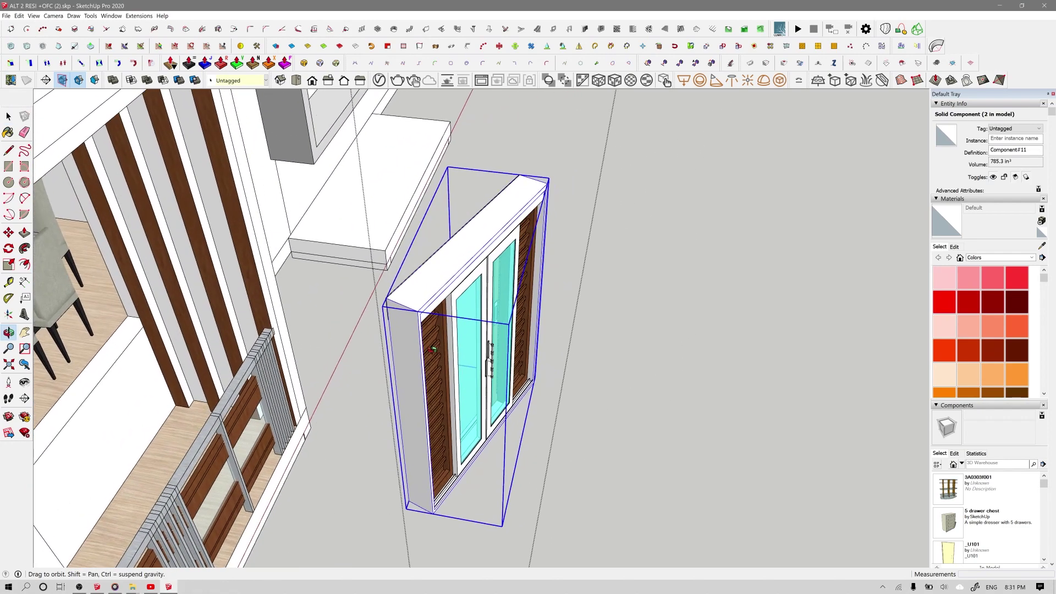
middle_click_drag(379, 341, 471, 427)
left_click(467, 415)
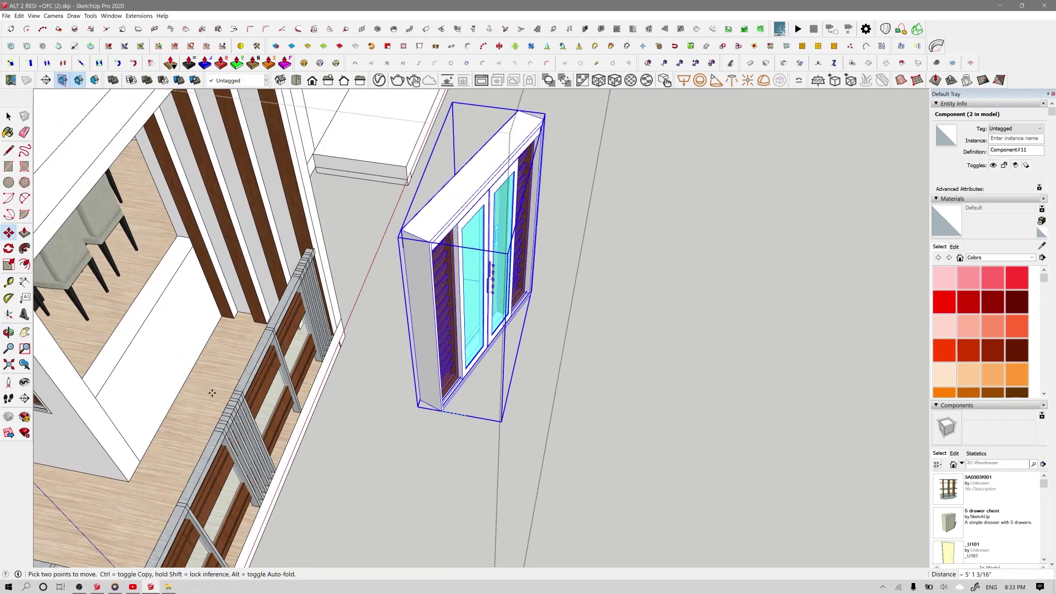
left_click(96, 397)
Step: Rotate the louvred door component by about 19.5 degrees to align it with the house wall
middle_click_drag(105, 393, 308, 357)
scroll(324, 440, "up", 5)
key("q")
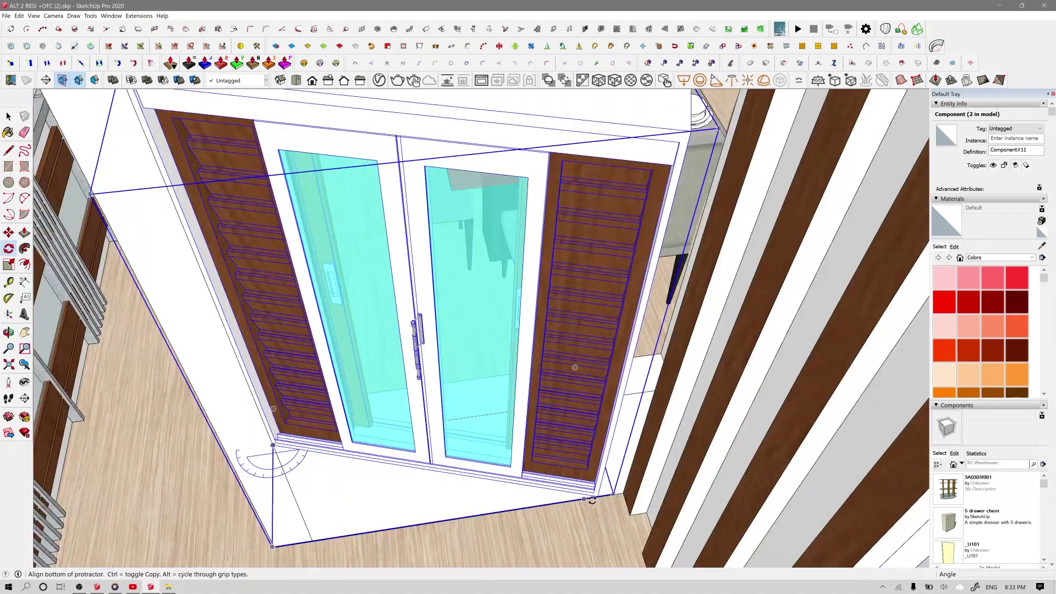
left_click(596, 497)
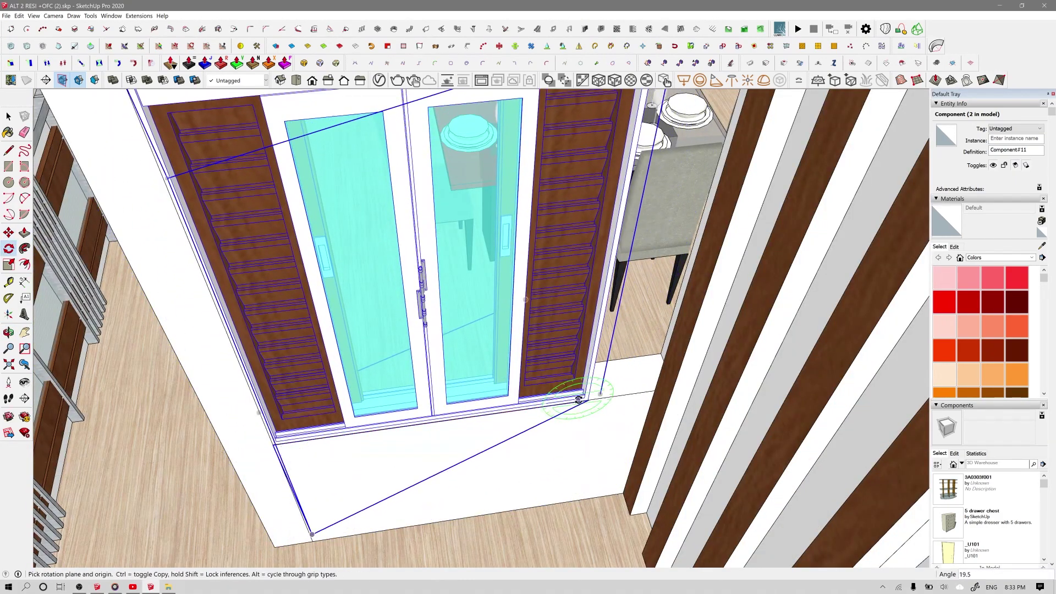
Step: Scale the louvred door component along its red axis within the white wall opening beside the wooden slats
scroll(578, 400, "down", 3)
middle_click_drag(559, 365, 544, 325)
key("s")
scroll(552, 278, "up", 1)
left_click(556, 273)
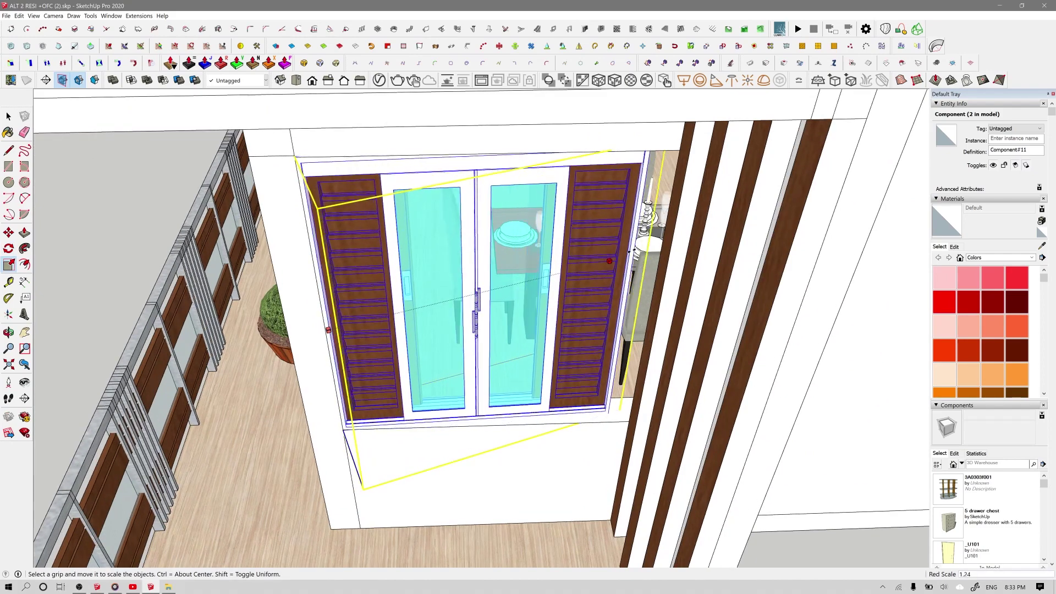
scroll(635, 250, "down", 2)
scroll(638, 256, "up", 5)
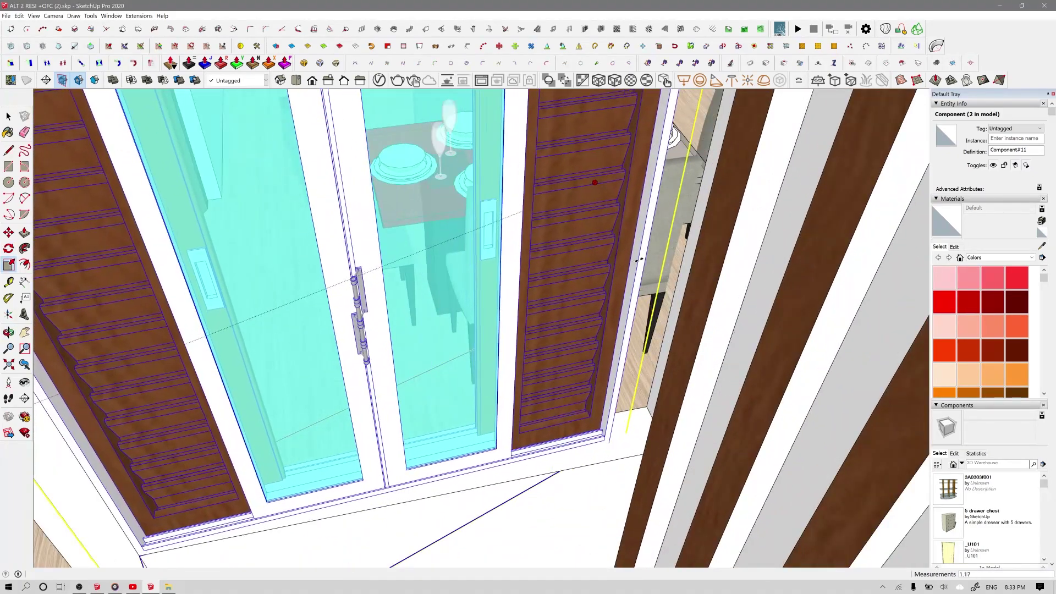
left_click(669, 224)
middle_click_drag(669, 225, 930, 119)
Step: Display the scale grips on the freestanding louvred door component to examine how its bounding box sits against the rotated geometry
middle_click_drag(660, 409, 707, 500)
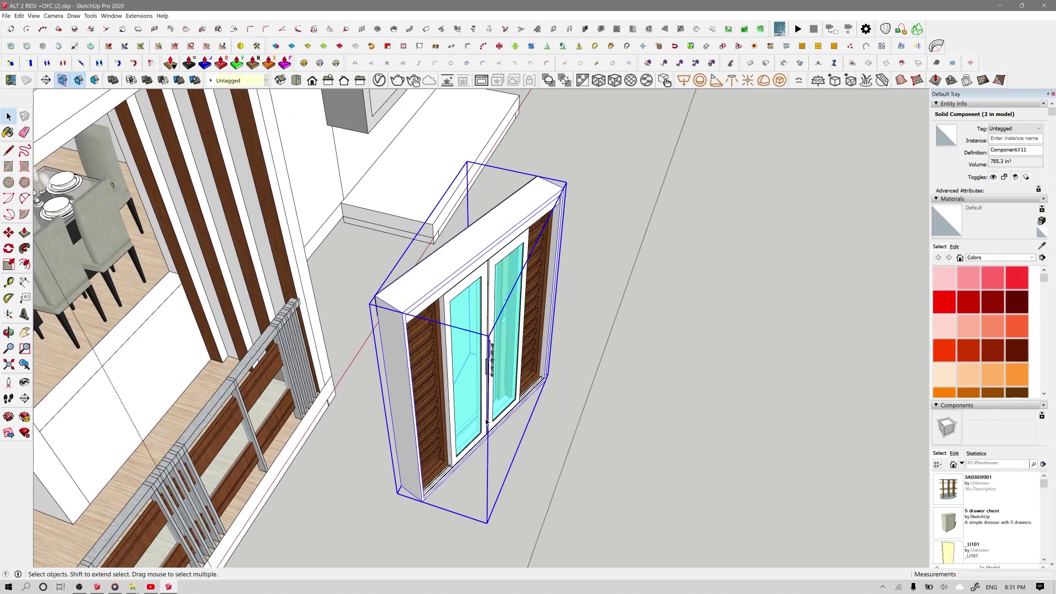
scroll(483, 418, "down", 2)
key("s")
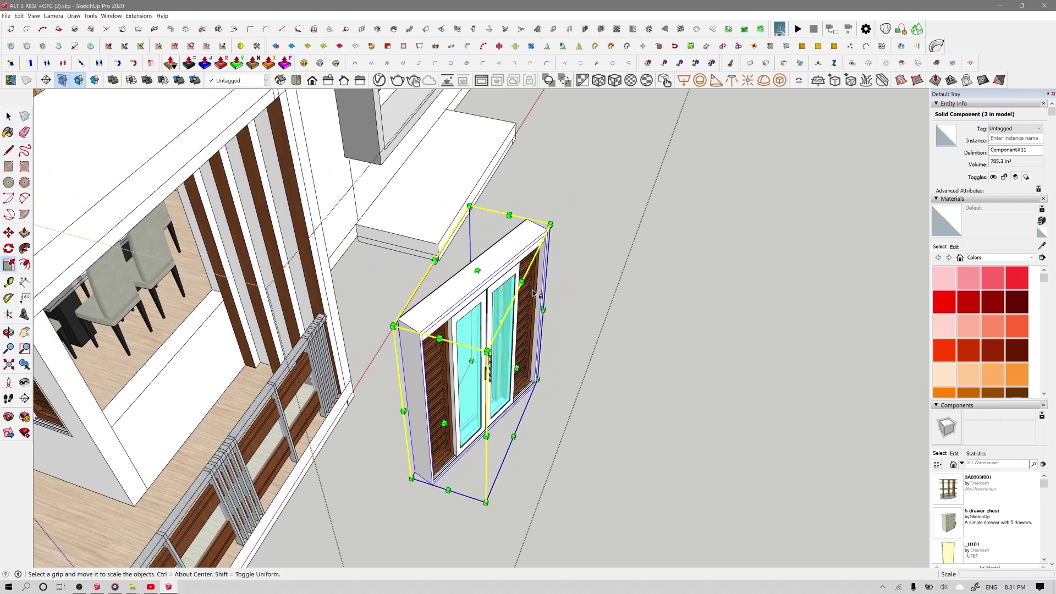
scroll(532, 293, "up", 1)
key("space")
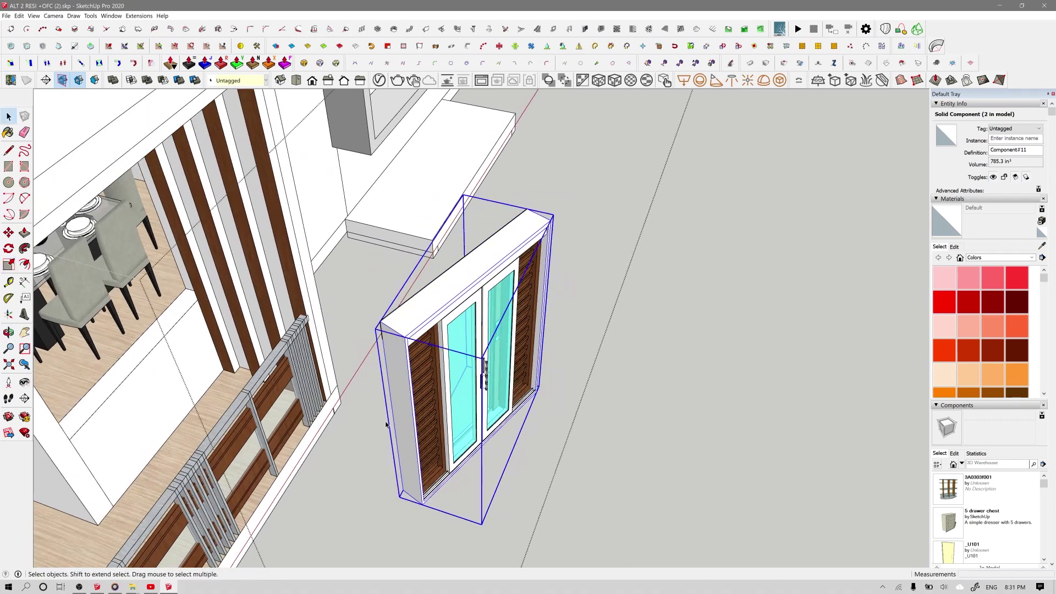
middle_click_drag(385, 424, 424, 461)
Step: Select all connected geometry of the freestanding louvred door unit and begin making a component from it
triple_click(490, 438)
middle_click_drag(490, 439, 394, 328)
scroll(173, 249, "down", 3)
middle_click_drag(173, 250, 402, 332, "shift")
right_click(401, 333)
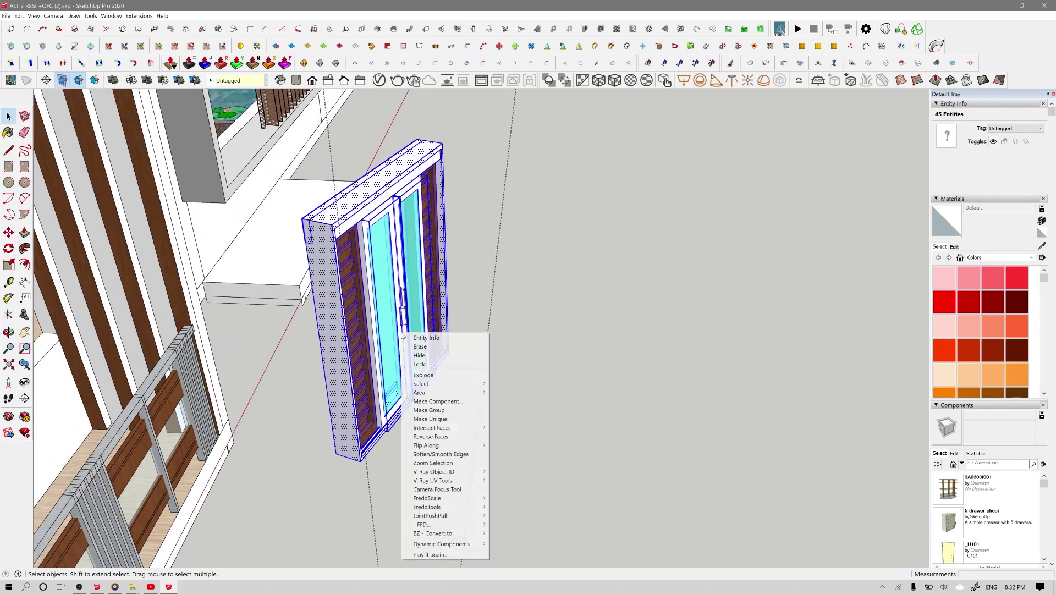
left_click(440, 401)
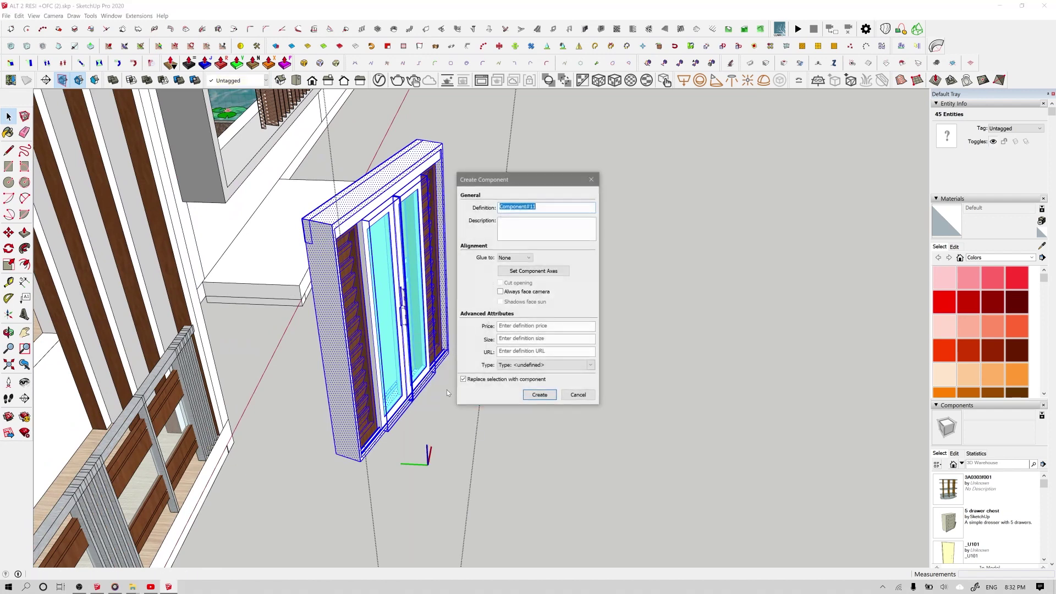
Step: Set the component axes at the door's lower outer corner, red along the front bottom edge and green along the side's bottom edge
left_click(523, 271)
scroll(375, 476, "down", 1)
middle_click_drag(375, 476, 427, 486)
scroll(489, 478, "up", 1)
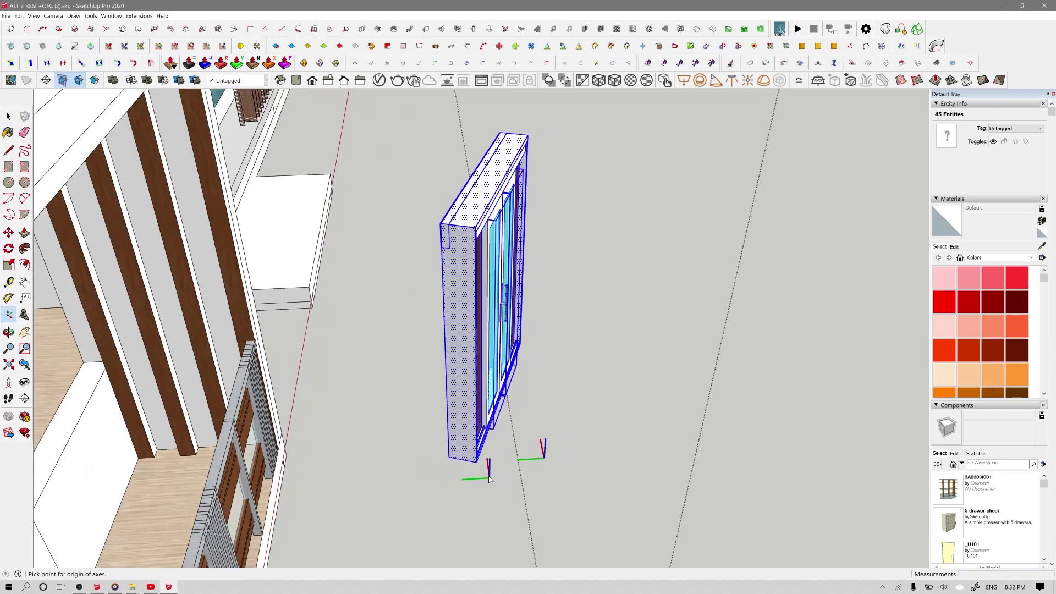
scroll(476, 463, "up", 3)
left_click(477, 462)
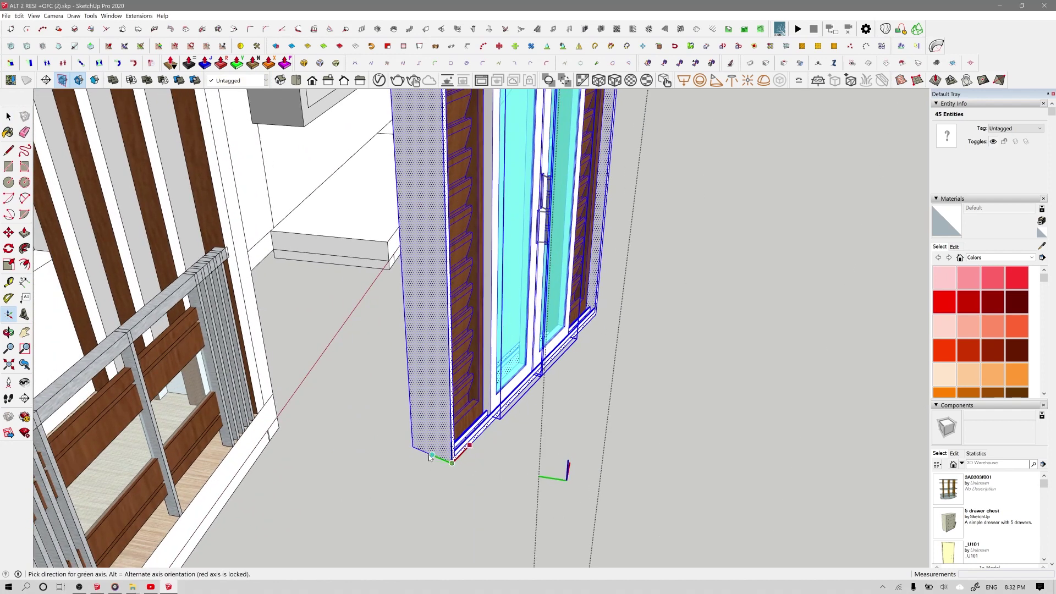
left_click(429, 456)
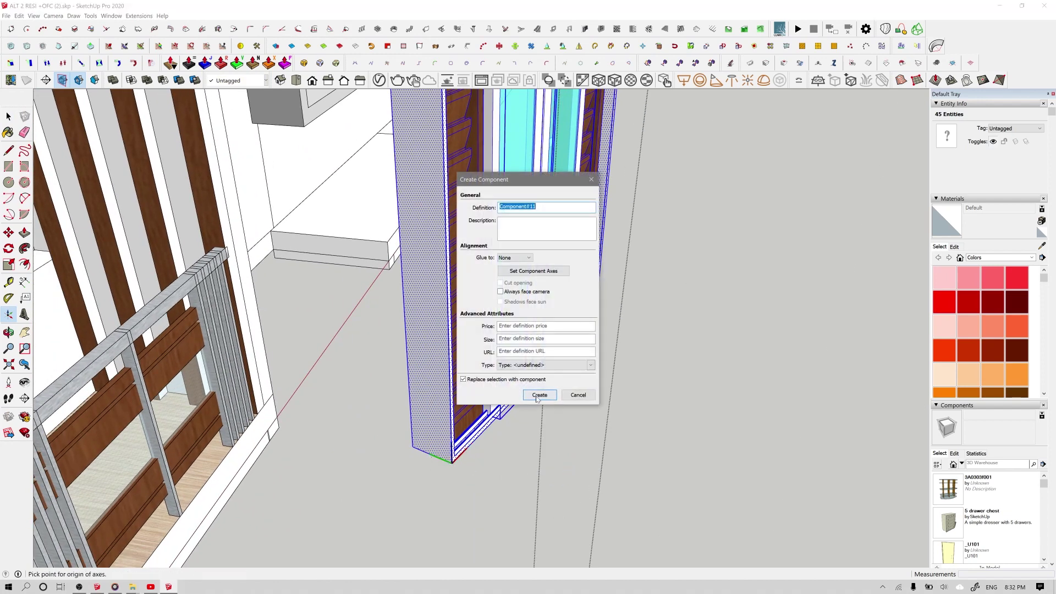
Step: Create the door component with the aligned axes, replacing the selected geometry with it
left_click(538, 395)
left_click(562, 325)
scroll(470, 492, "down", 5)
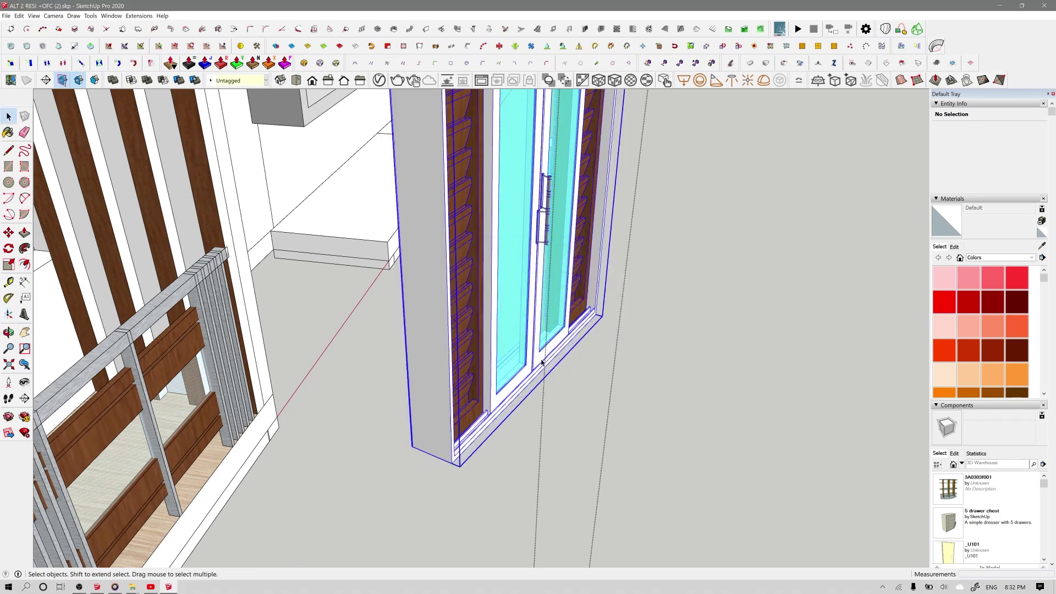
middle_click_drag(471, 489, 443, 337)
scroll(482, 431, "up", 2)
scroll(482, 431, "up", 1)
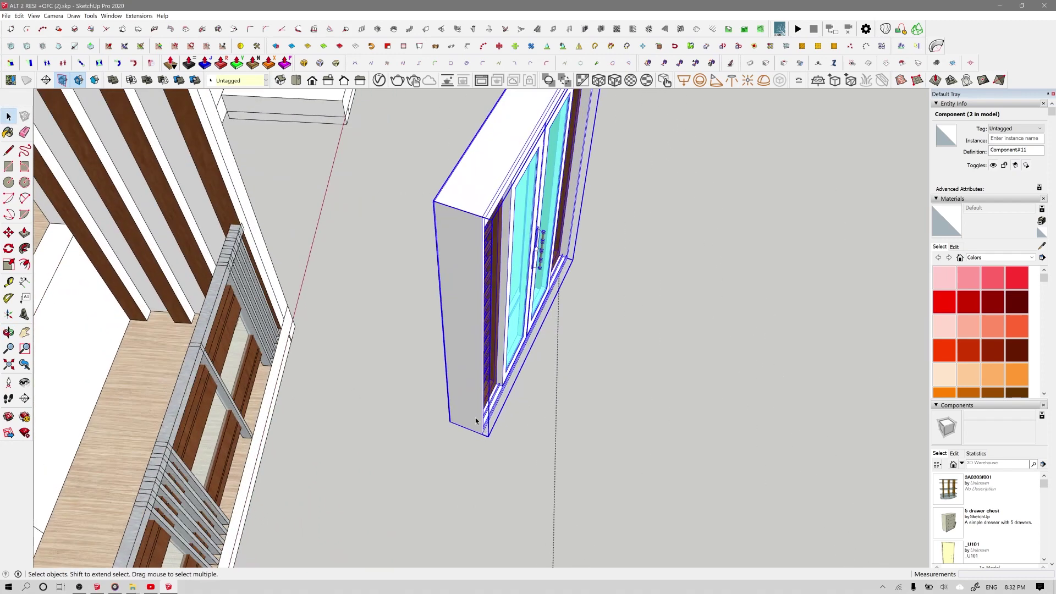
Step: Edit the misaligned door component, place its axes at the lower corner with red along the side edge and green along the front edge, and close it
scroll(478, 422, "down", 3)
scroll(484, 419, "up", 3)
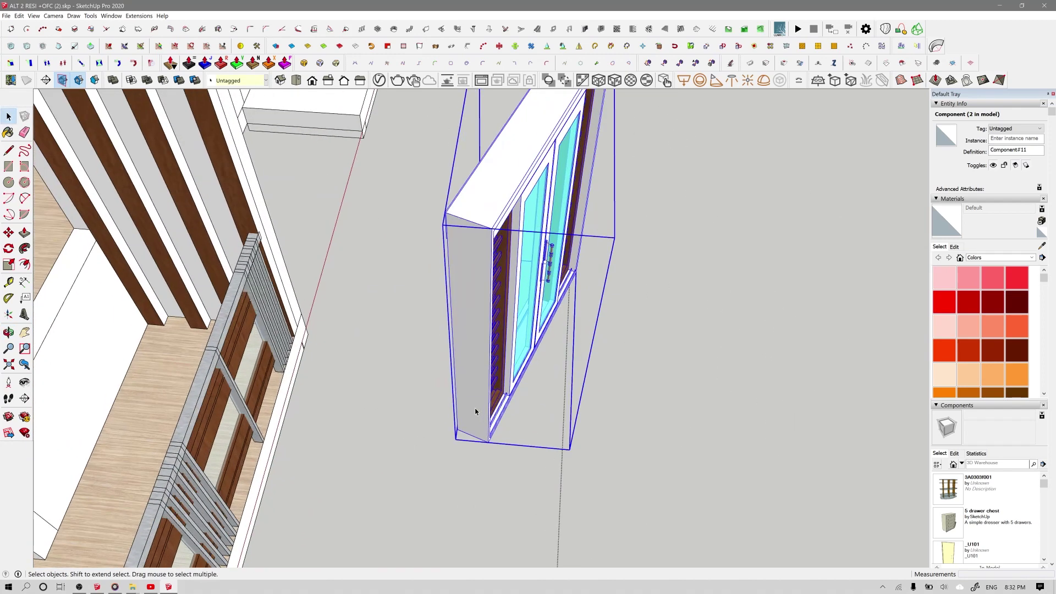
double_click(476, 414)
scroll(472, 433, "down", 1)
middle_click_drag(473, 433, 511, 474)
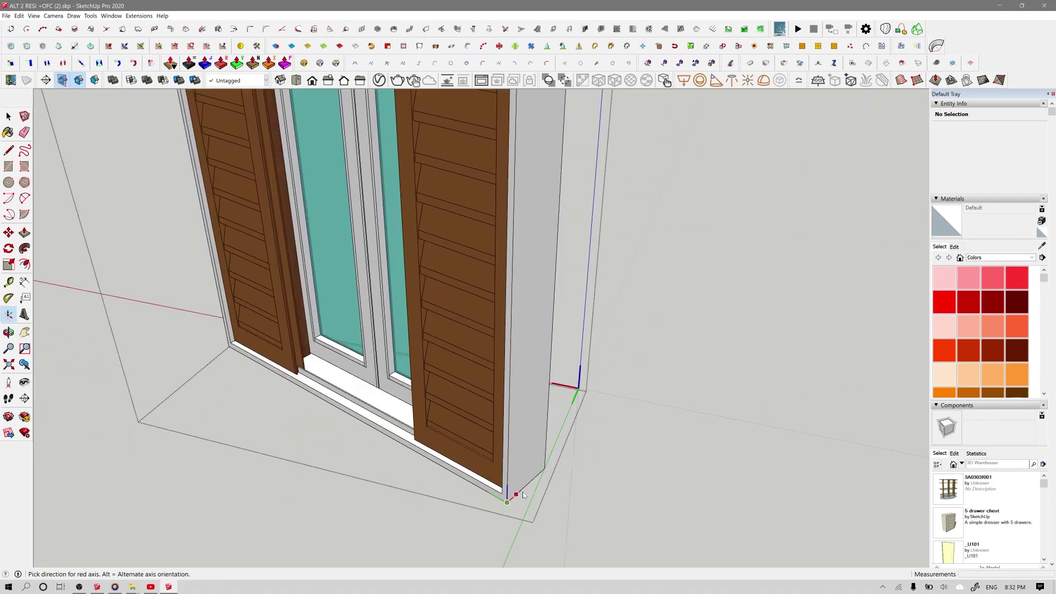
left_click(490, 495)
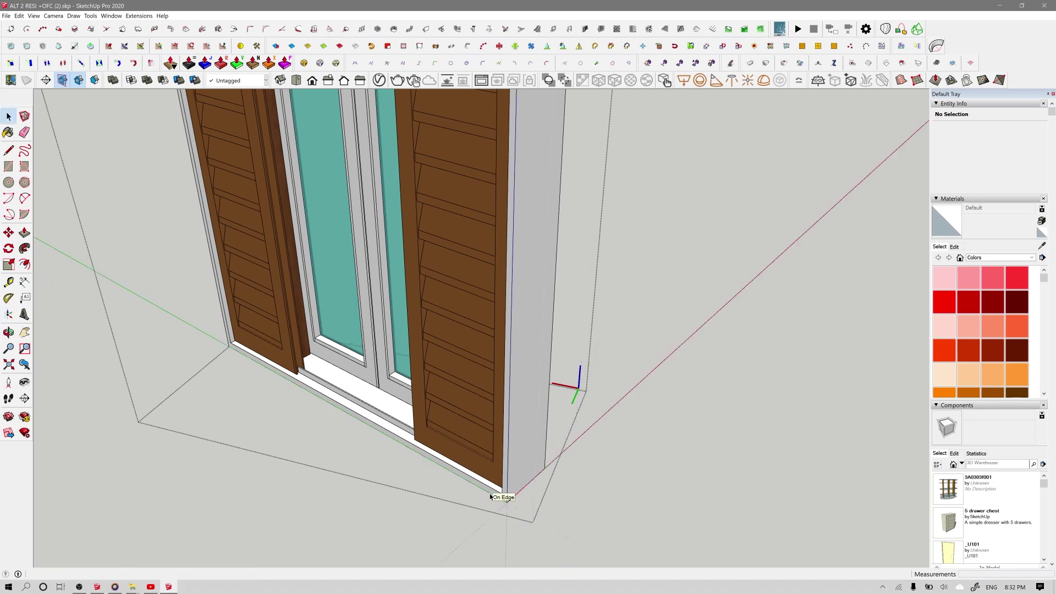
left_click(555, 328)
middle_click_drag(563, 334, 516, 397)
left_click(522, 396)
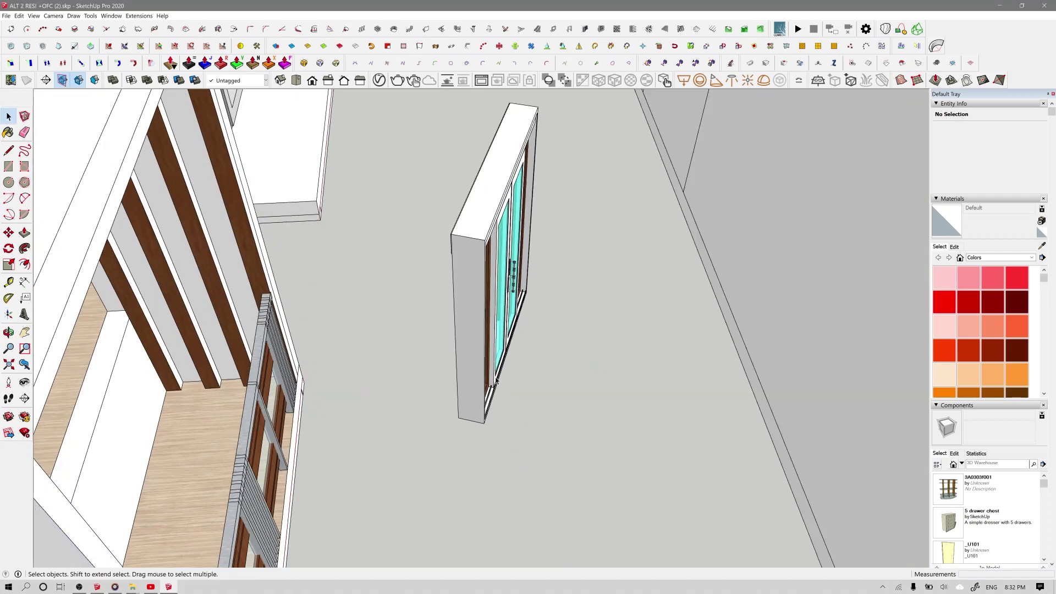
Step: Select the freestanding door component and examine how its bounding box aligns with the geometry
left_click(476, 375)
scroll(476, 375, "down", 3)
double_click(476, 375)
left_click(476, 375)
double_click(476, 375)
left_click(476, 376)
scroll(476, 376, "up", 3)
mouse_move(477, 377)
middle_mouse_down()
mouse_move(412, 360)
mouse_move(495, 385)
middle_mouse_up()
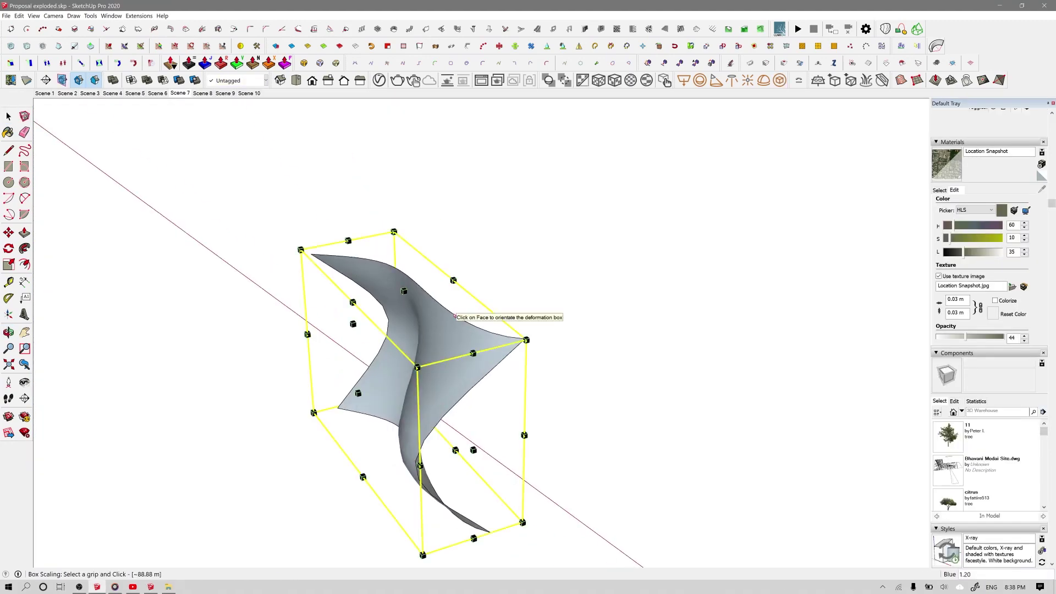
Step: Orient the FredoScale deformation box to a face of the twisted surface and scale the surface along green by 1.32
left_click(428, 379)
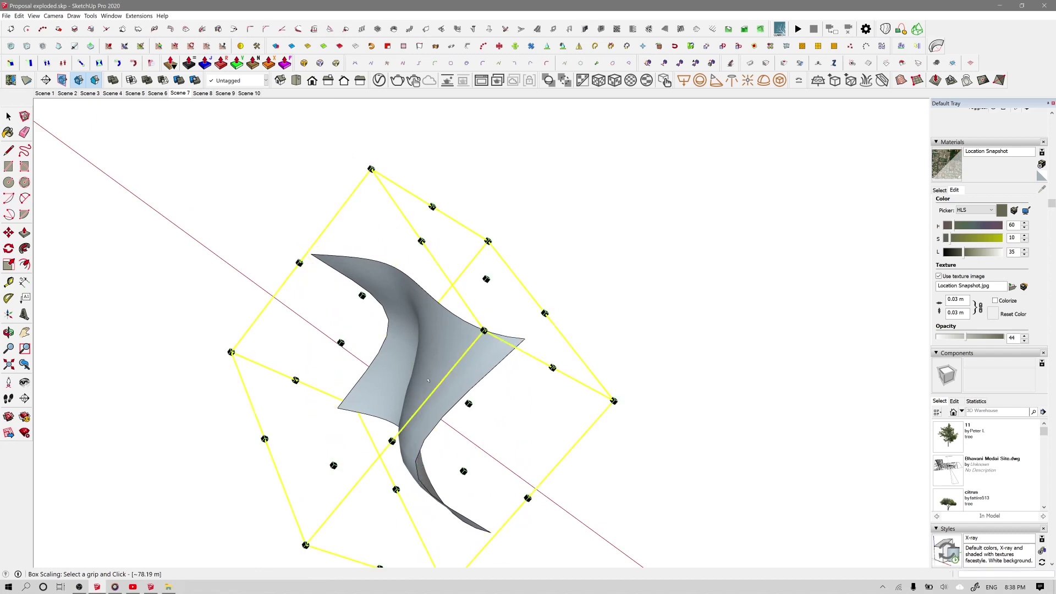
left_click_drag(486, 279, 536, 219)
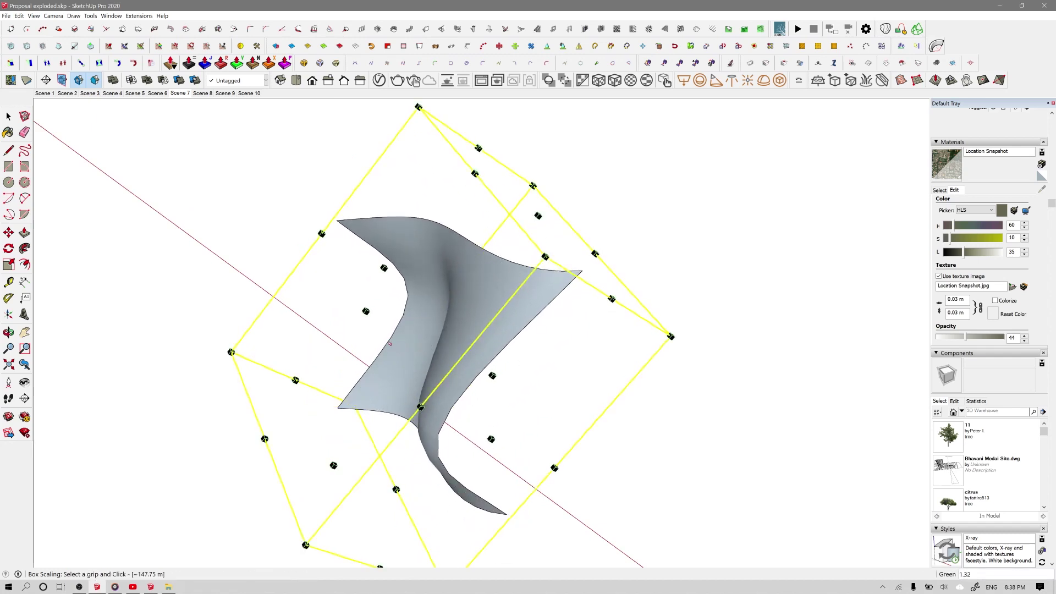
left_click(387, 349)
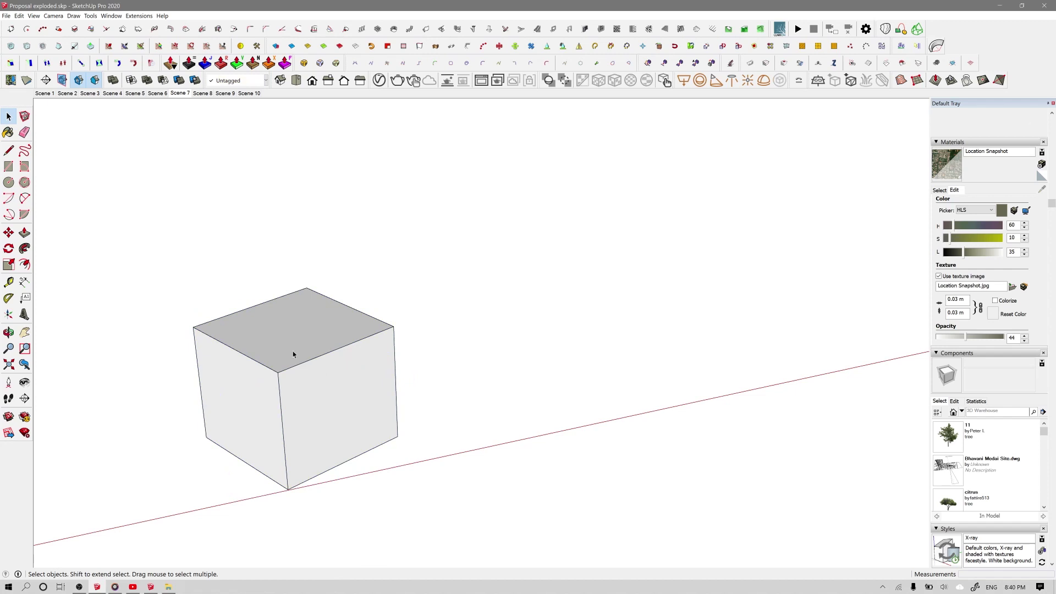
Step: Display the FredoScale Box Tapering grips around the rotated cube
left_click(293, 353)
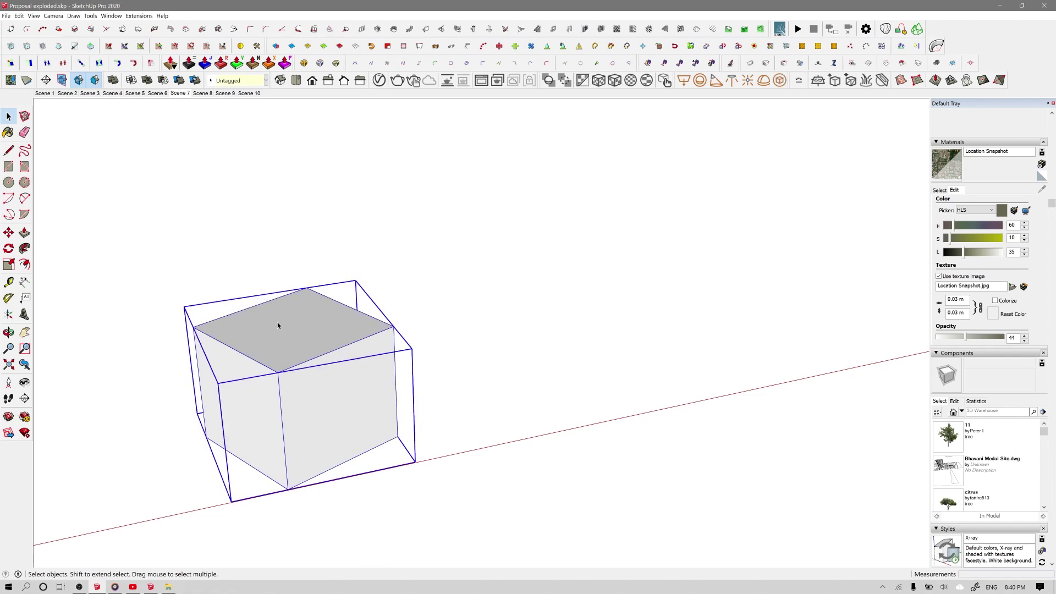
left_click(31, 62)
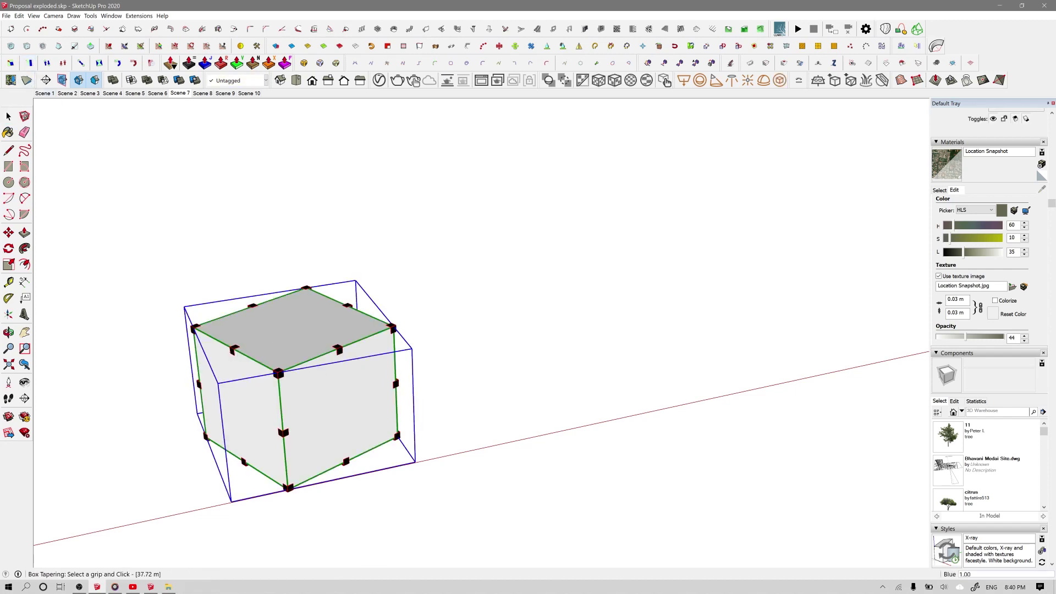
key("space")
Step: Deform the rotated cube with FredoScale Box Tapering by shifting a grip on its upper face
scroll(265, 450, "down", 3)
scroll(252, 464, "up", 3)
scroll(433, 450, "down", 4)
scroll(386, 438, "down", 6)
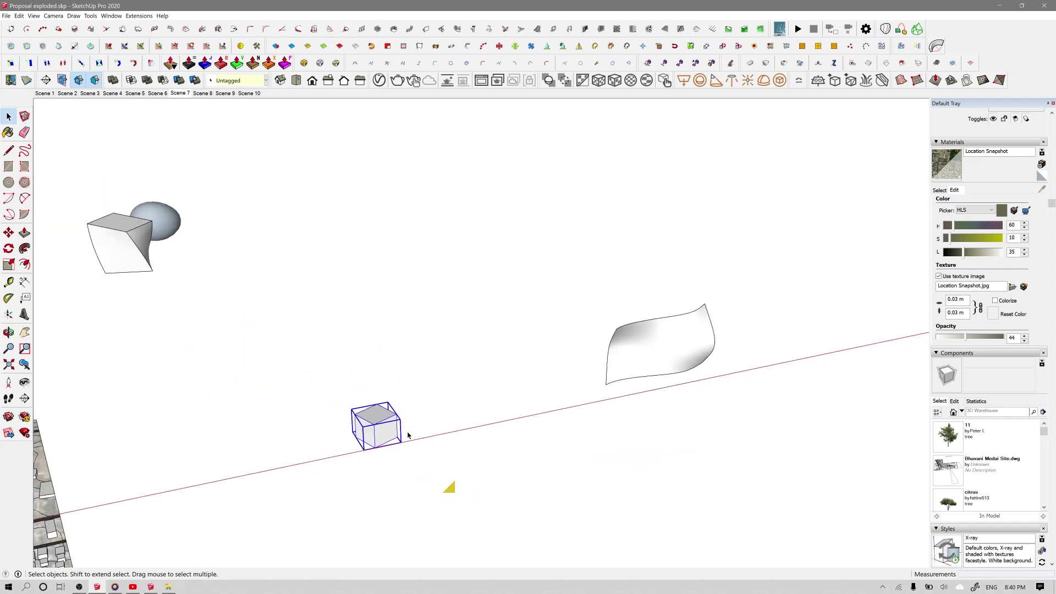
scroll(276, 396, "up", 5)
middle_click_drag(140, 234, 156, 372)
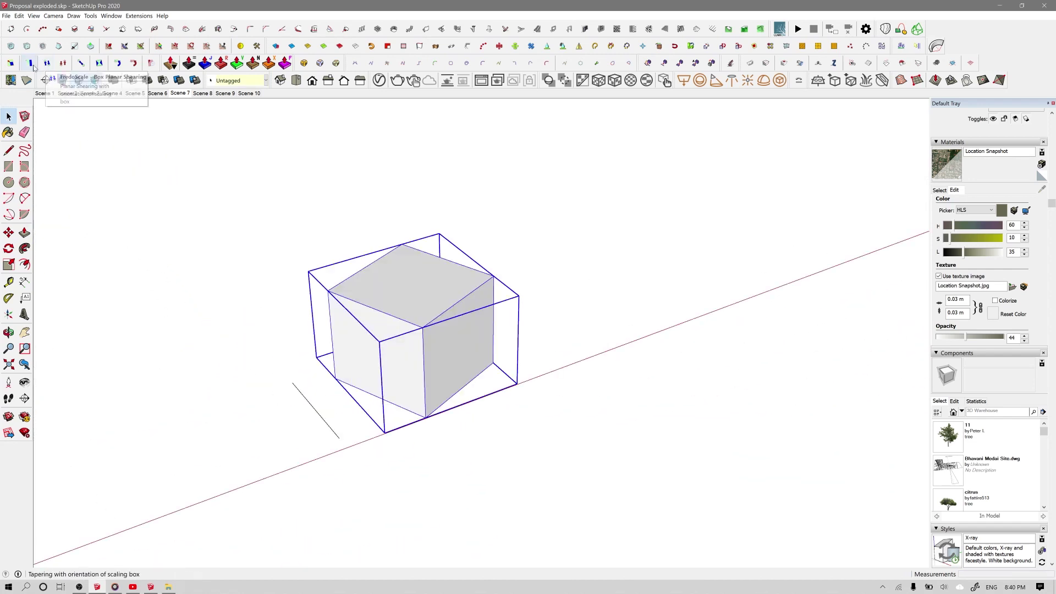
left_click(29, 63)
left_click(329, 423)
left_click_drag(479, 264, 485, 327)
middle_click_drag(541, 327, 292, 328)
Step: Bend the deformed cube with FredoScale Radial Bending (Free) along a line across its top, and deselect it
left_click_drag(487, 295, 577, 334)
left_click(539, 274)
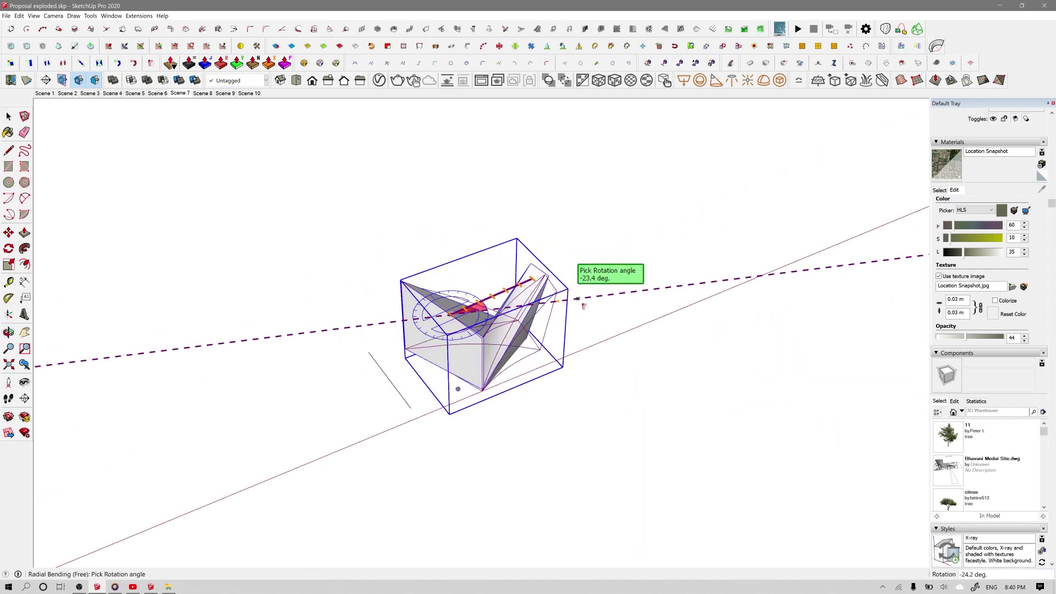
left_click(575, 440)
left_click(599, 406)
key("space")
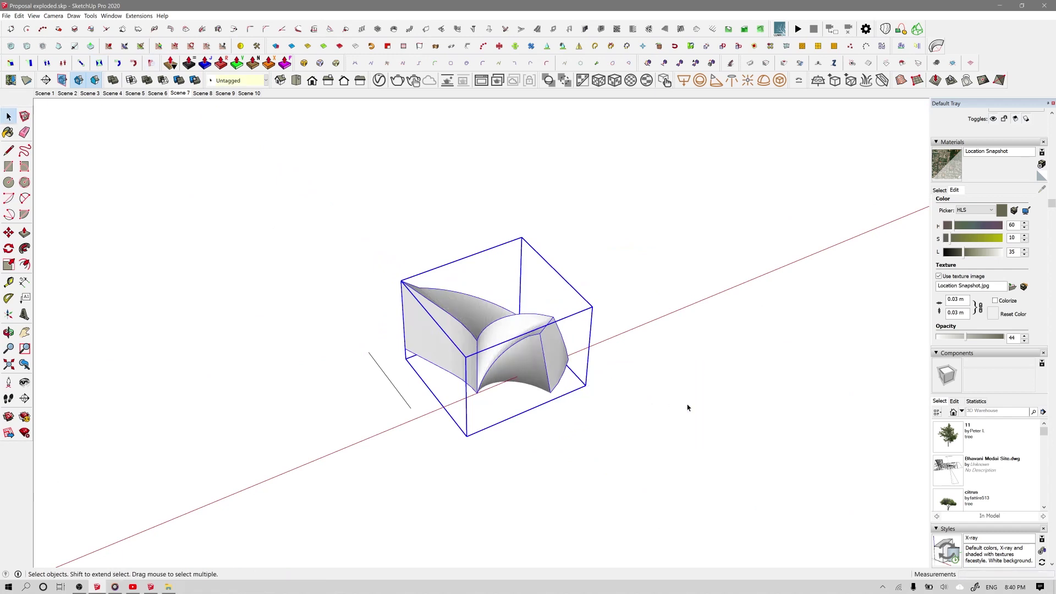
left_click(688, 407)
Step: Scale the twisted surface along blue by 1.20 using FredoScale Box Scaling
scroll(466, 362, "up", 5)
middle_click_drag(466, 363, 430, 380)
scroll(431, 341, "up", 1)
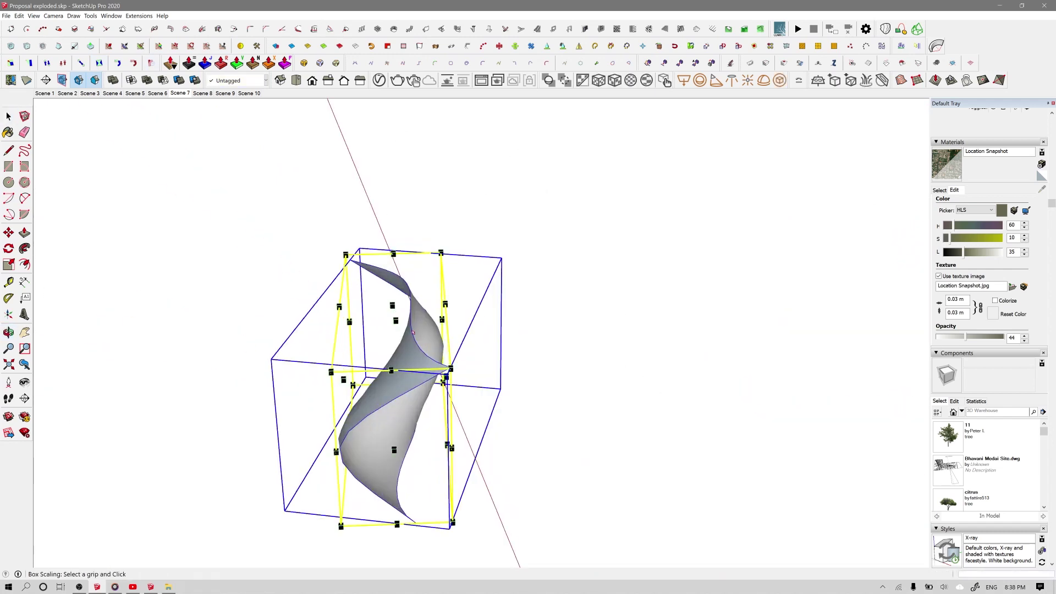
left_click_drag(392, 304, 391, 276)
middle_click_drag(392, 283, 491, 366)
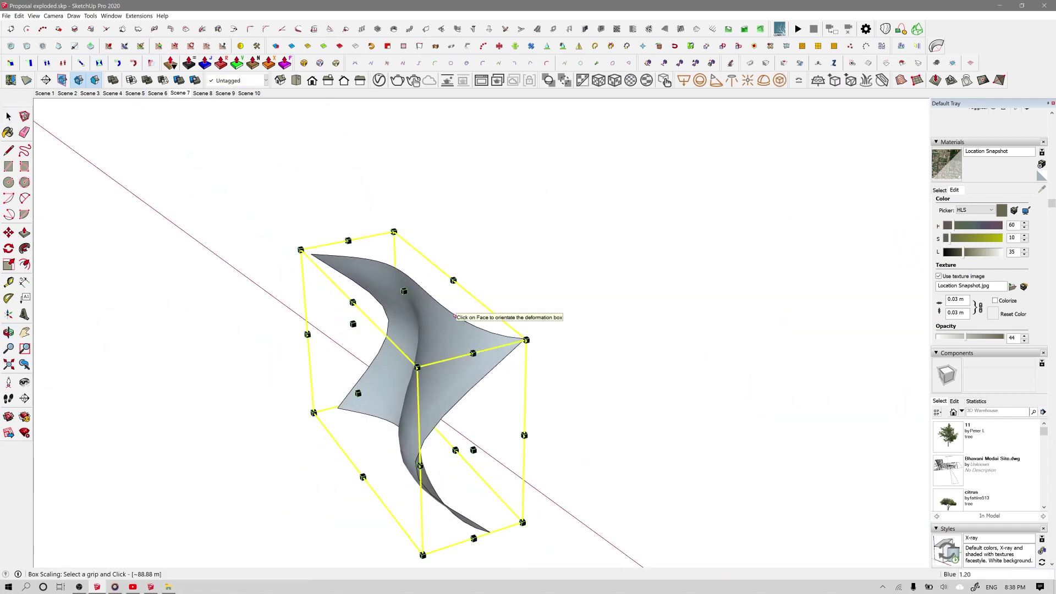
Step: Reorient the Box Scaling box to the twisted surface's face and scale it along green by 1.32
left_click(429, 380)
left_click_drag(488, 279, 538, 216)
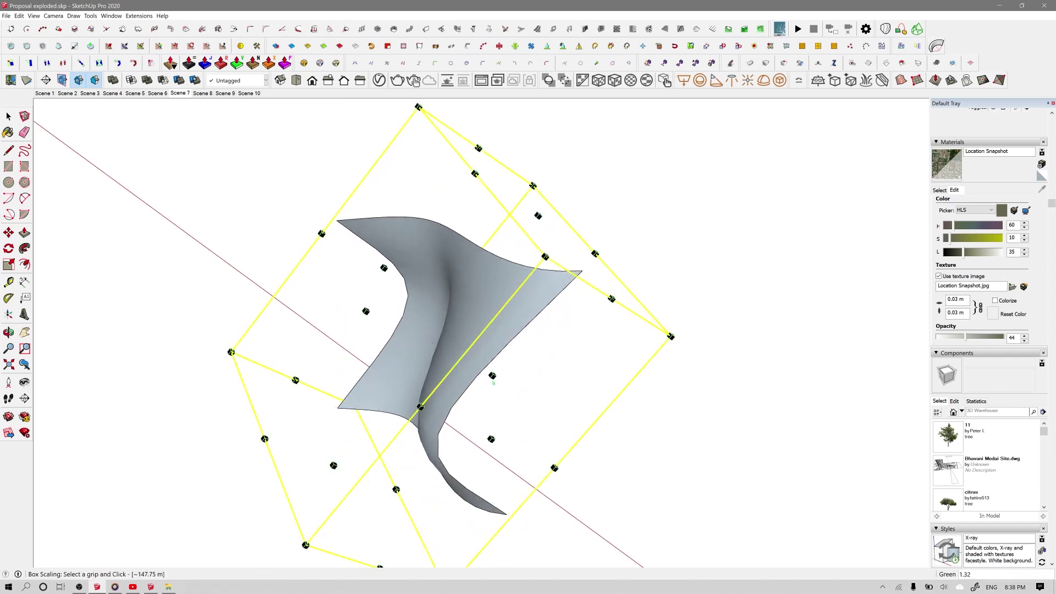
middle_click_drag(393, 341, 608, 334)
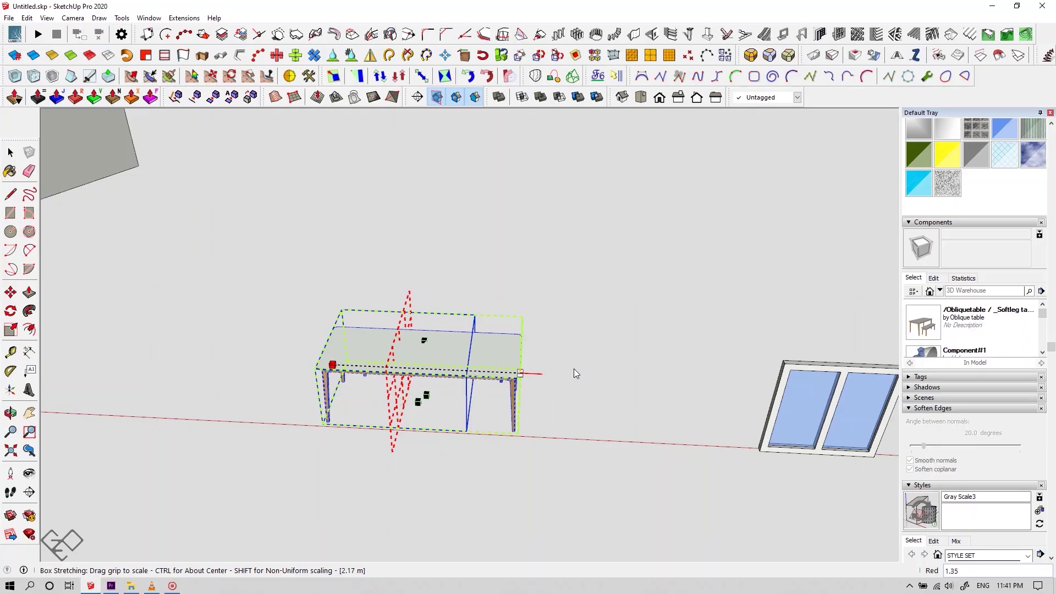
Step: Lengthen the table along the red direction with FredoScale Box Stretching, keeping its legs undistorted
left_click_drag(576, 374, 663, 372)
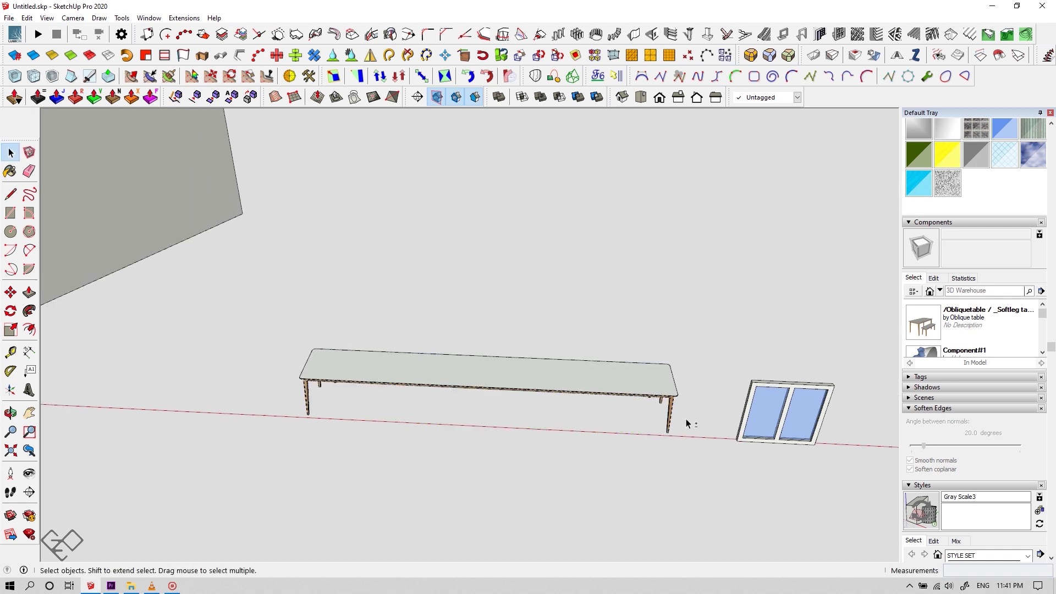
middle_click_drag(685, 422, 475, 357)
Step: Stretch the double window vertically about its centre with Box Stretching, to about 2.25 times its height
left_click(599, 422)
scroll(598, 422, "up", 3)
key("s")
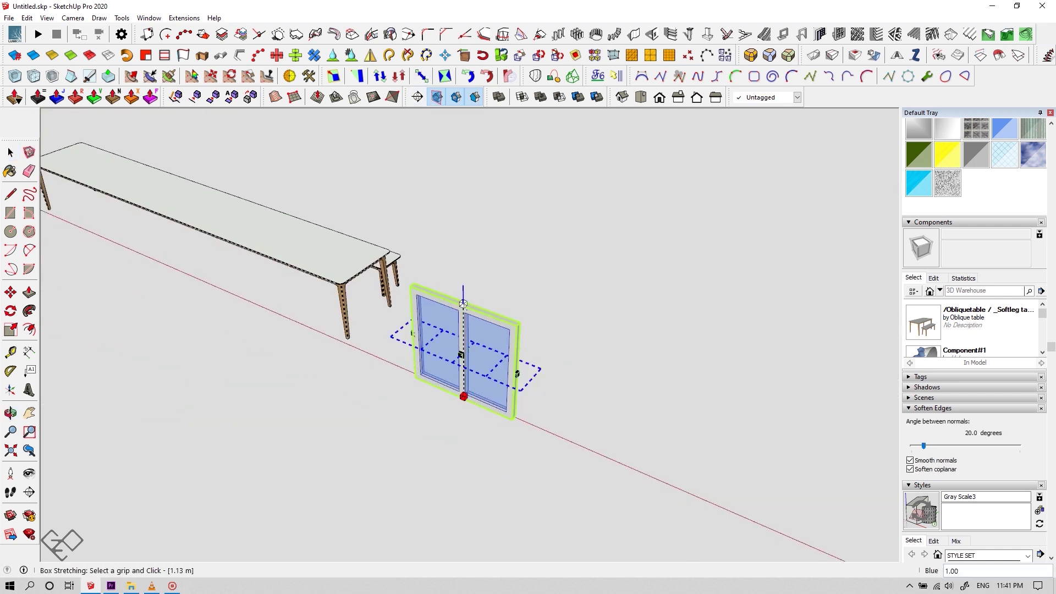
left_click(482, 378)
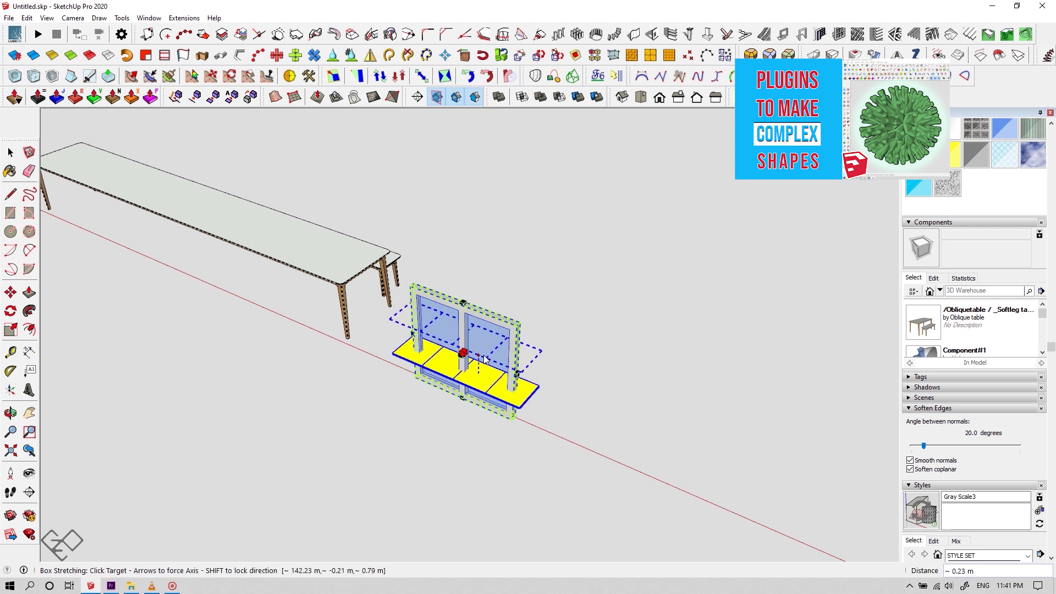
key("Escape")
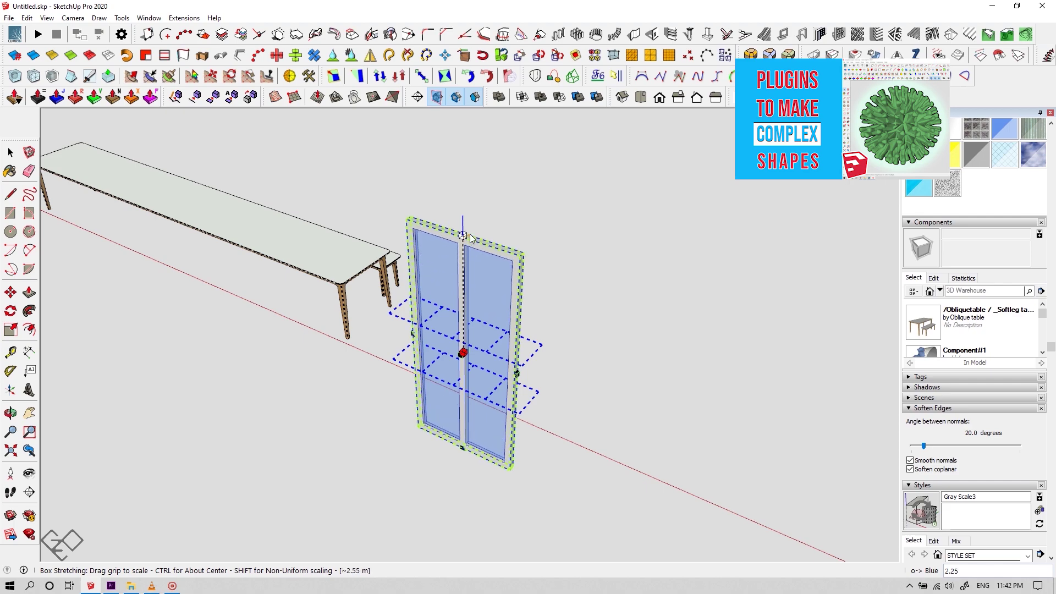